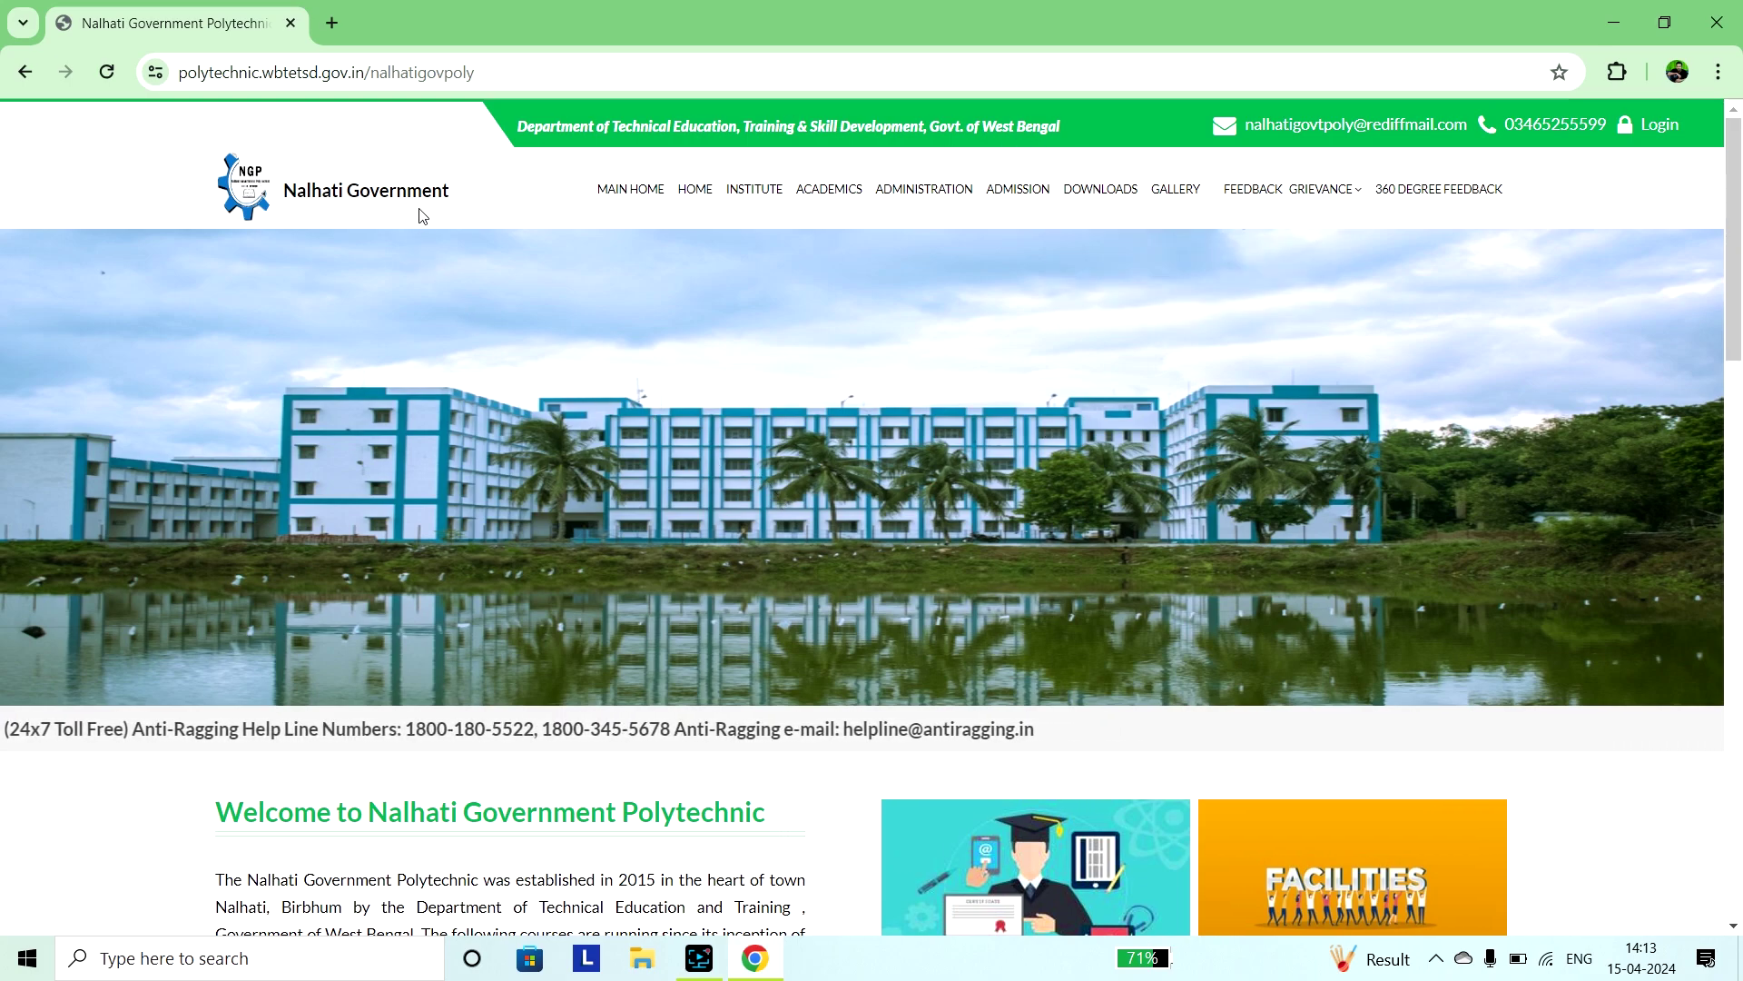
Open the 360 Degree Feedback sign-in form asking for Registration No. and Date of Birth.
mouse_move(1301, 182)
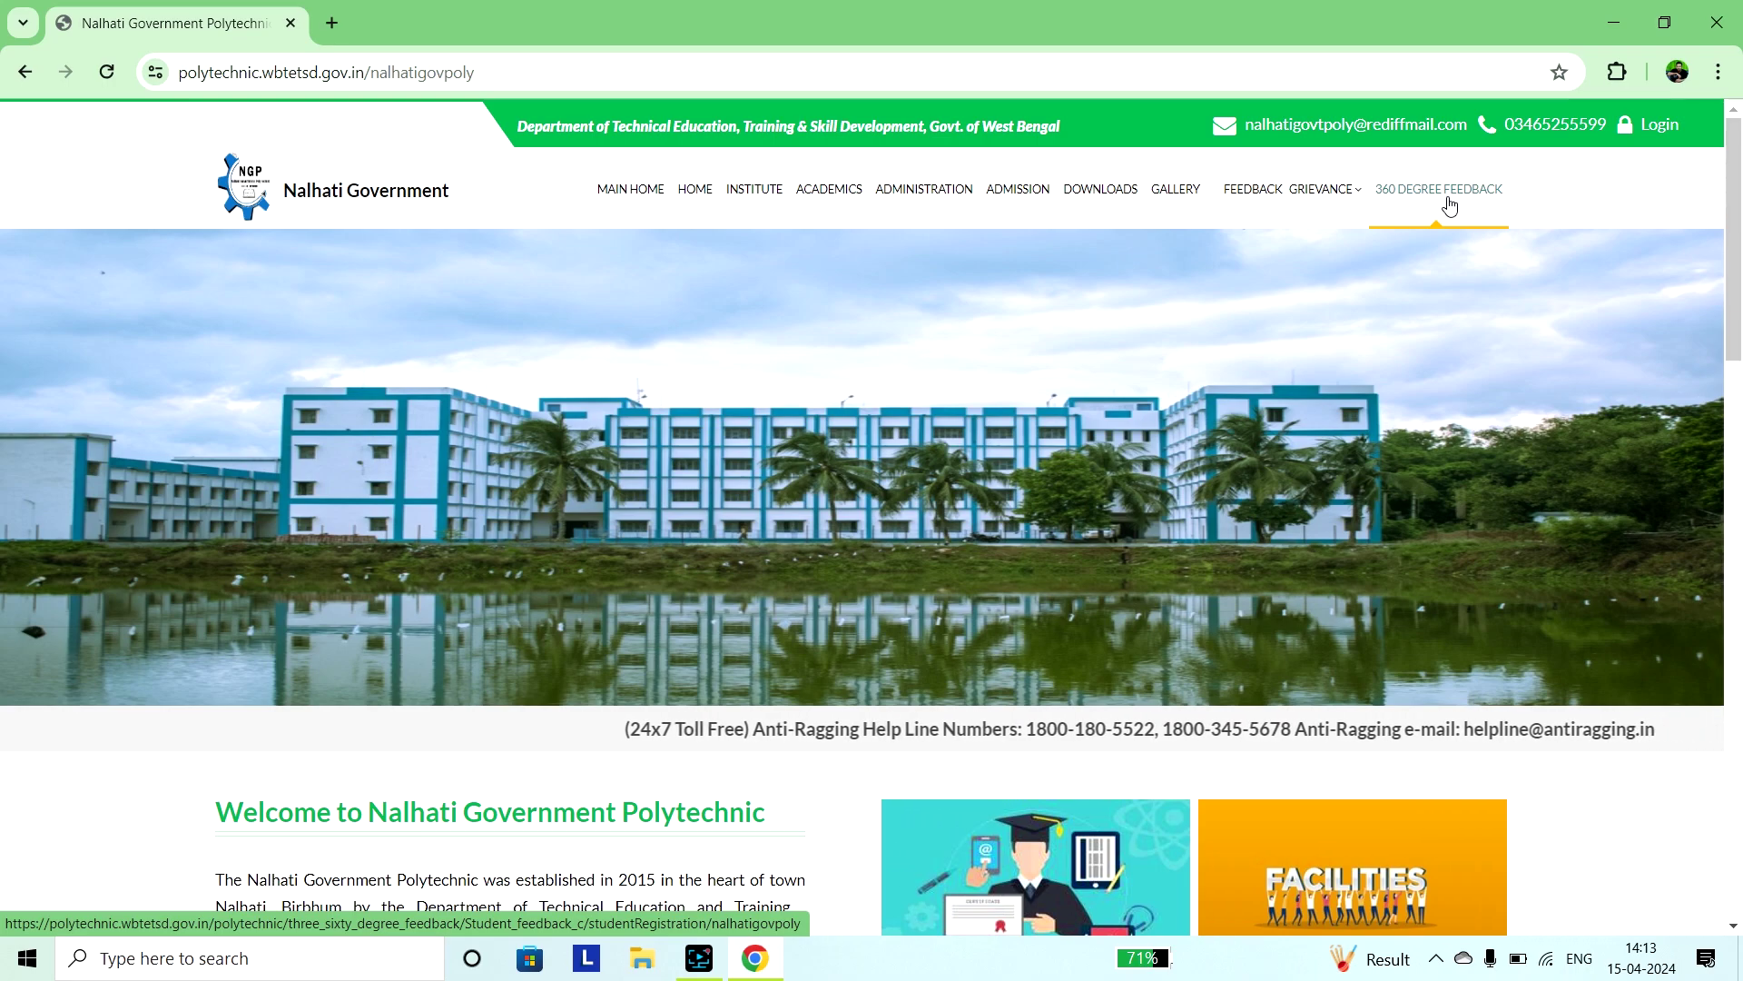
left_click(1450, 206)
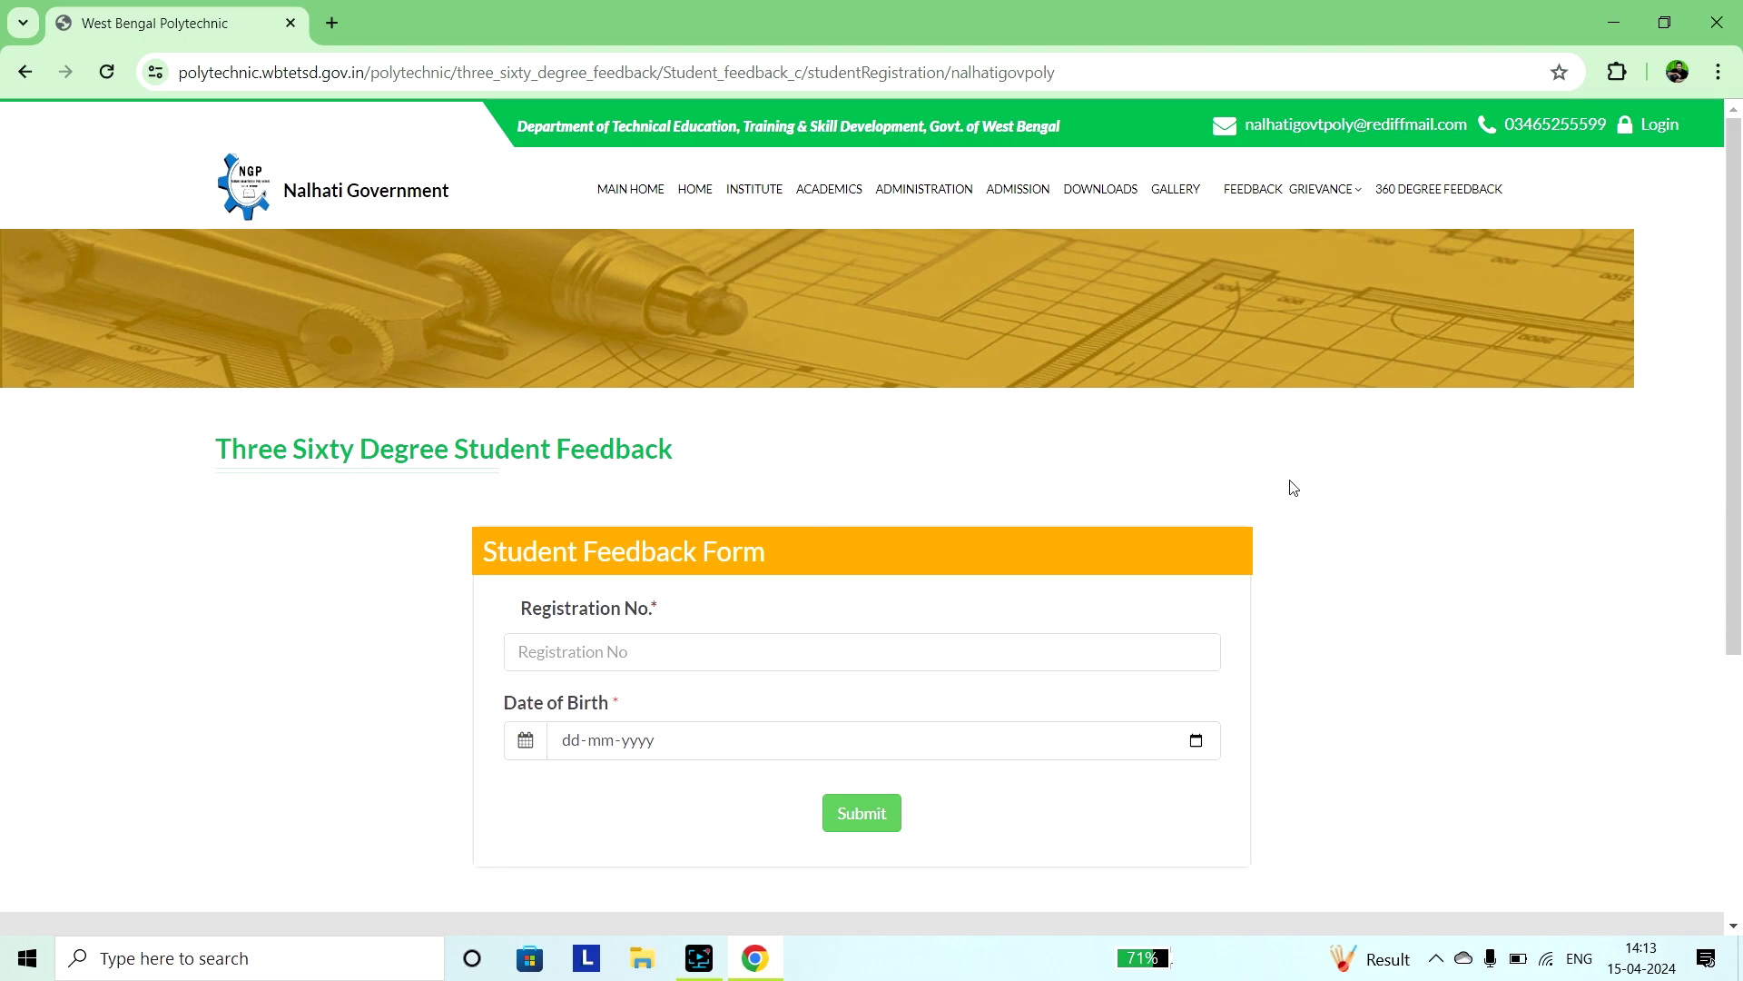
scroll(1294, 488, "down", 2)
scroll(1292, 487, "up", 1)
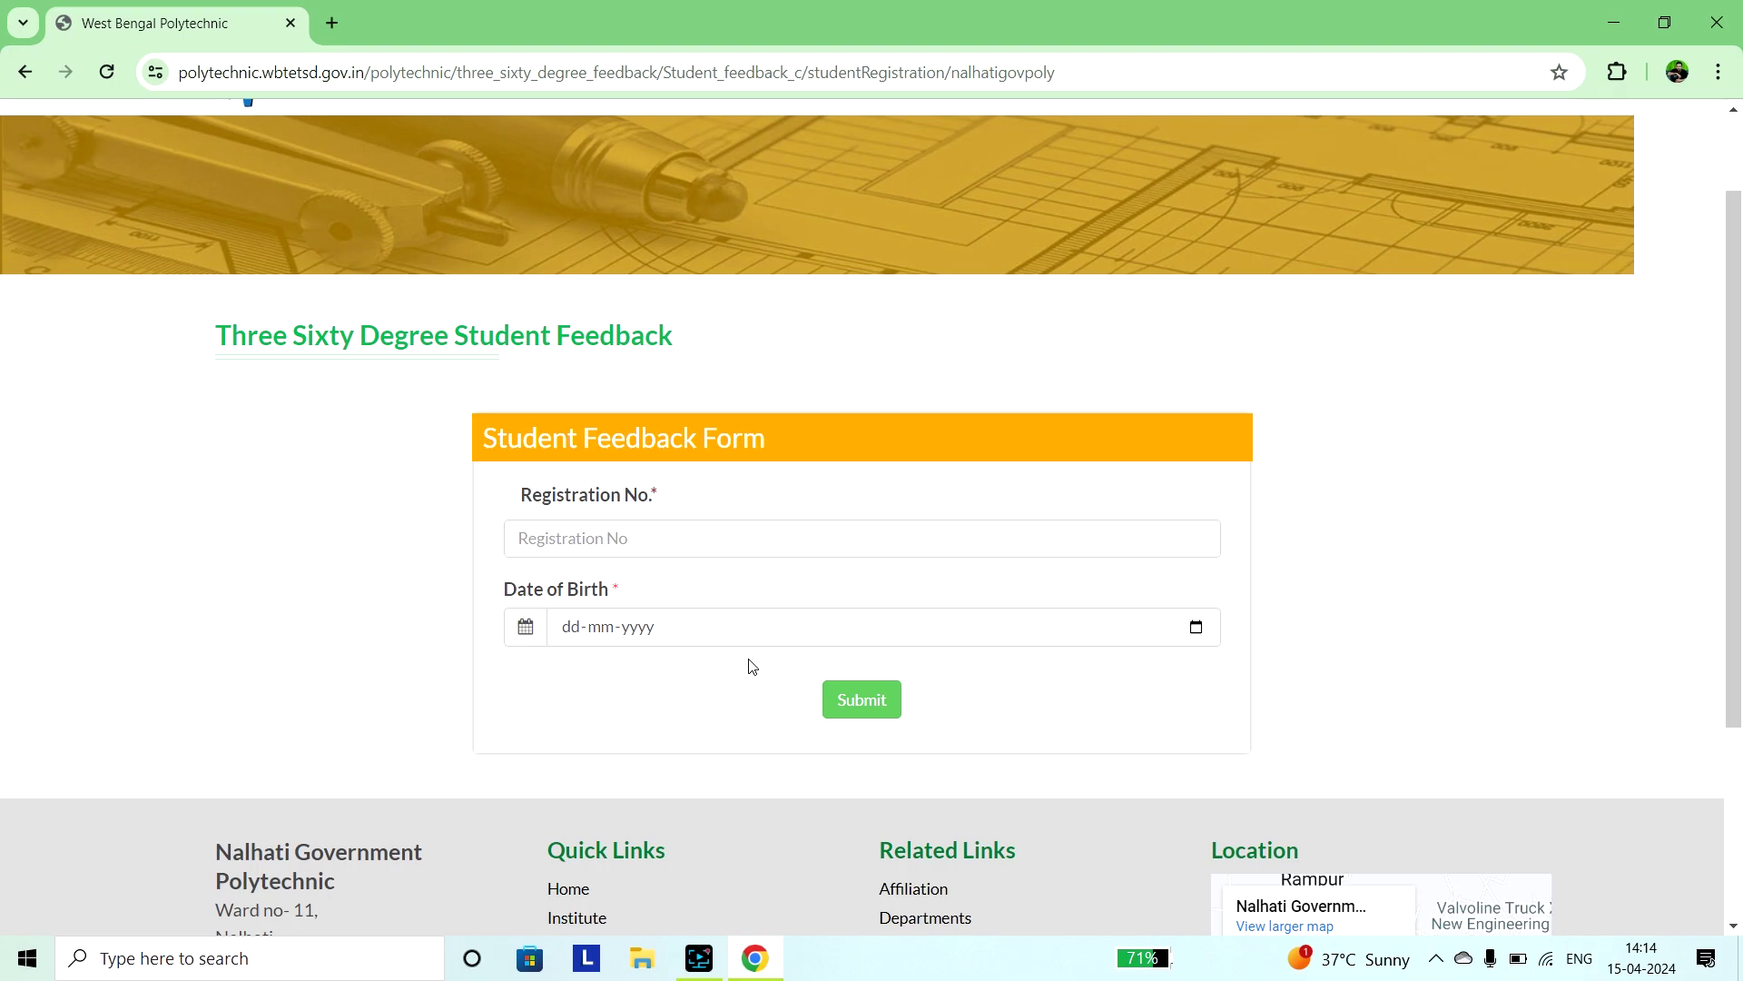
Enter the student's registration number in the Registration No. field.
left_click(622, 537)
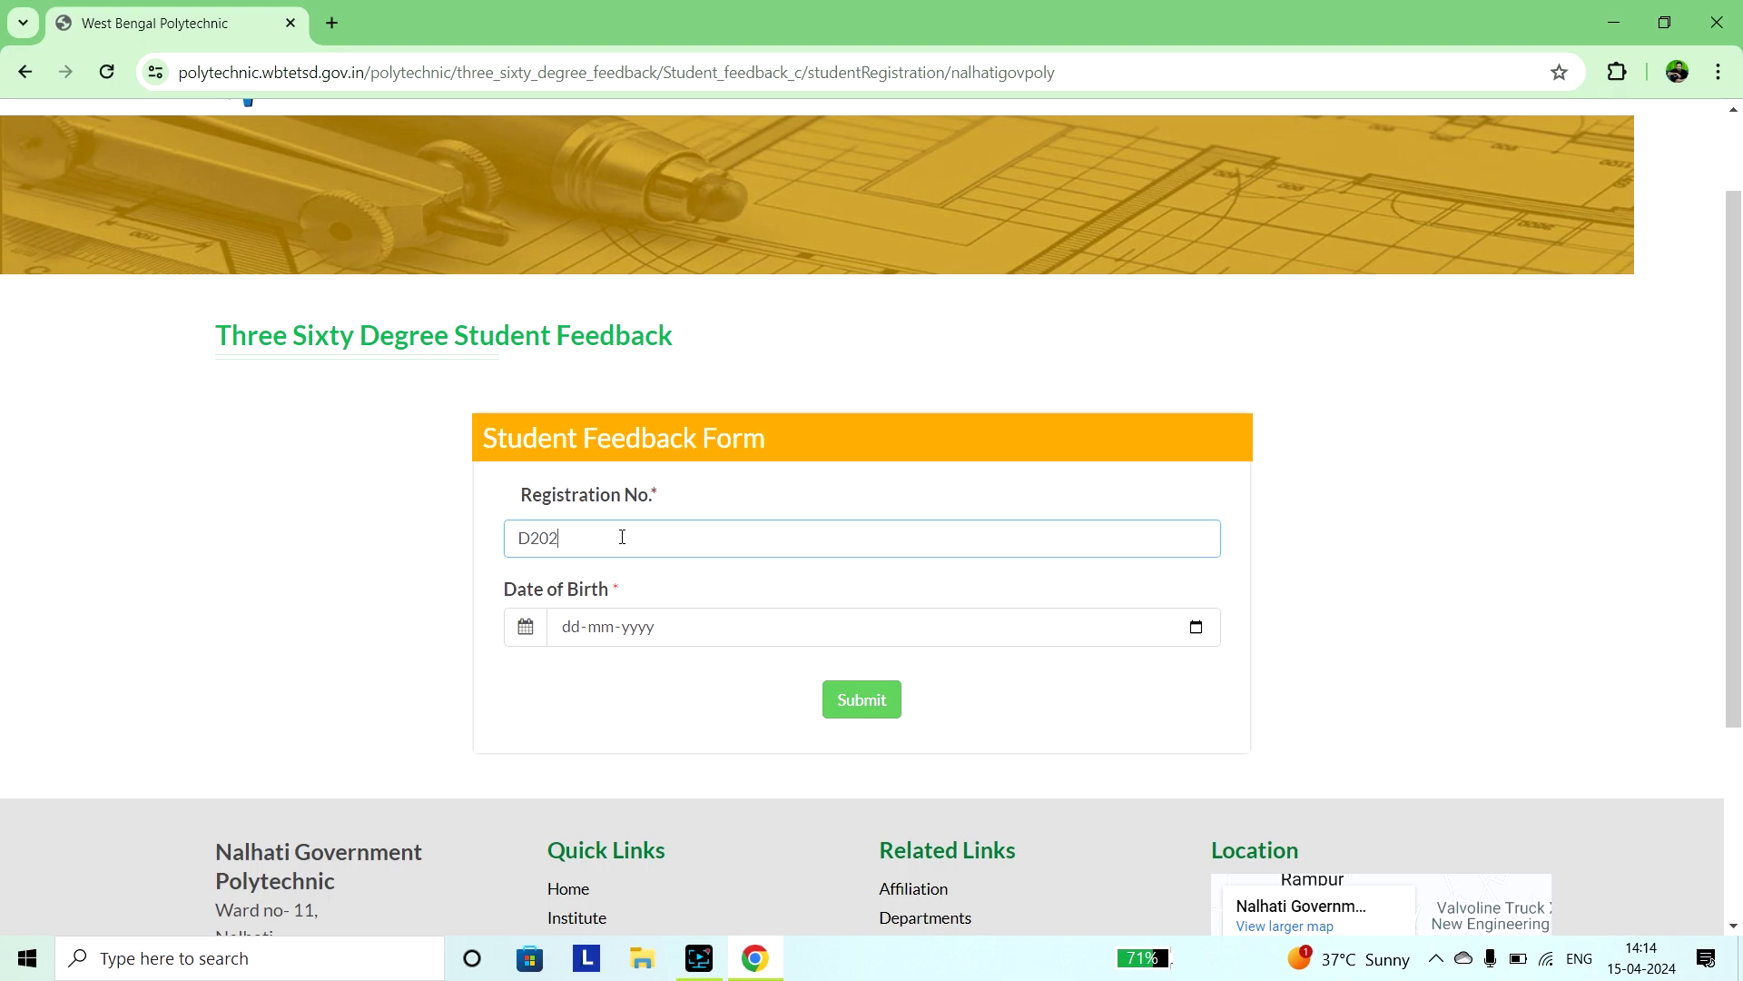
Pick the student's date of birth from the calendar and submit the sign-in.
left_click(1196, 626)
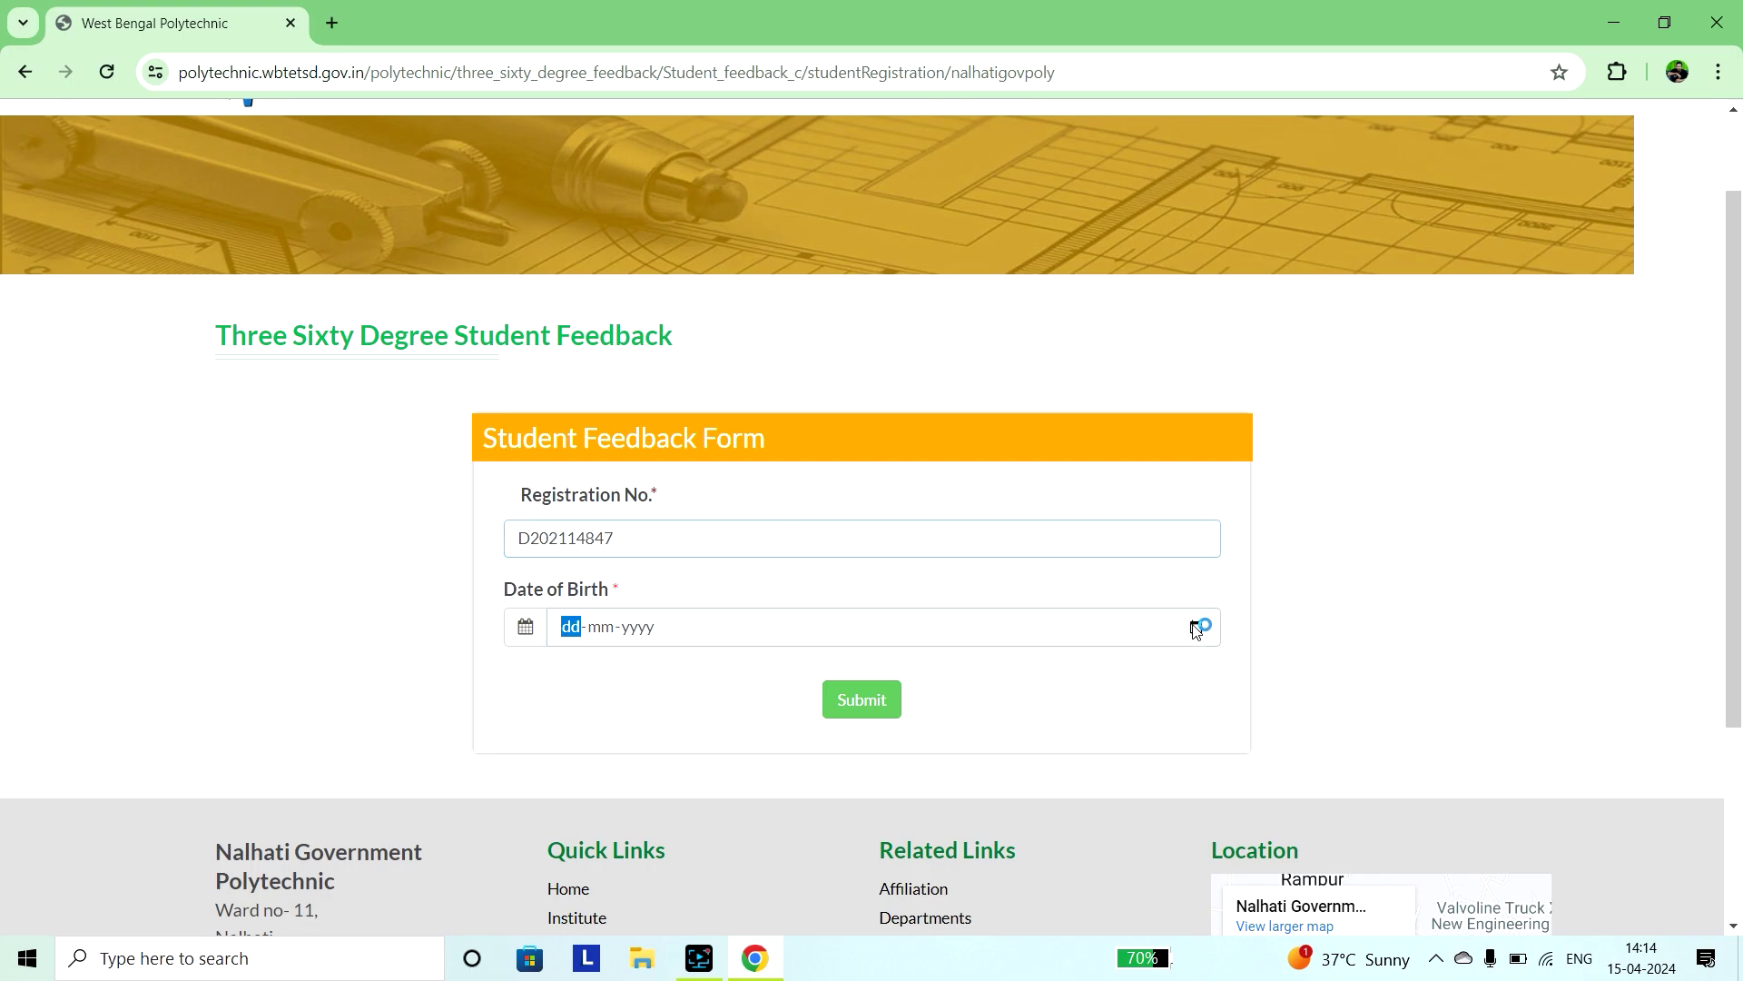
left_click(635, 320)
scroll(677, 400, "up", 3)
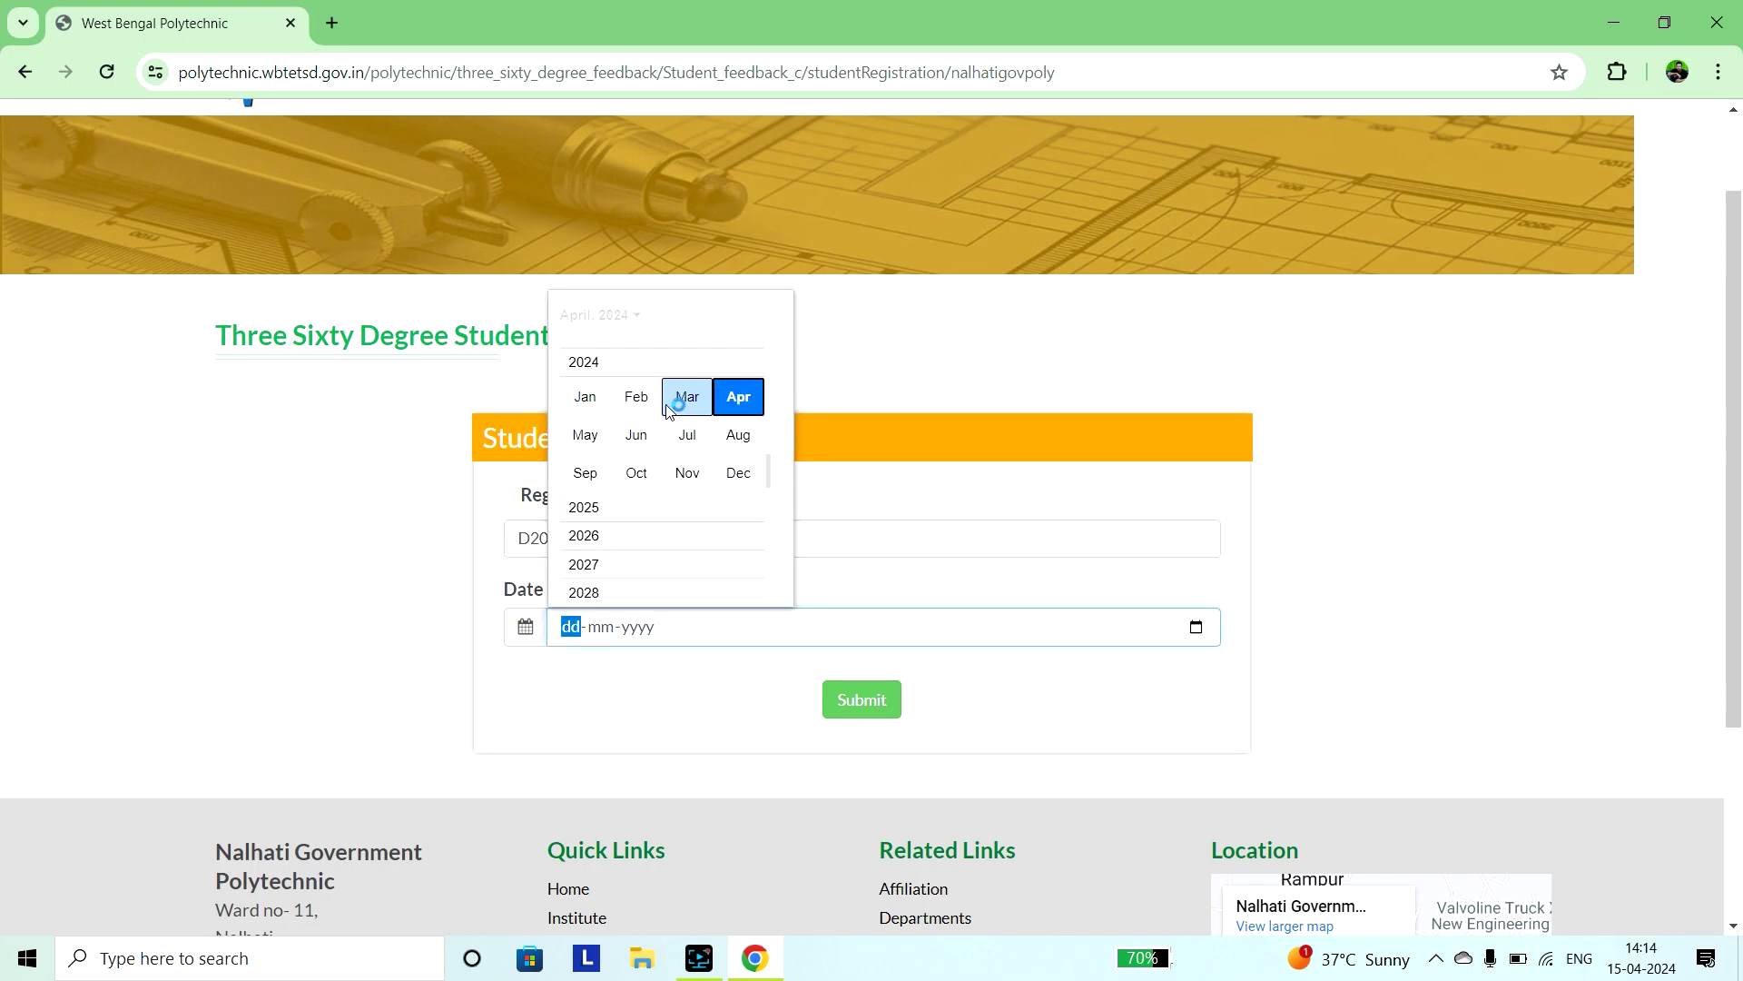
scroll(667, 414, "up", 5)
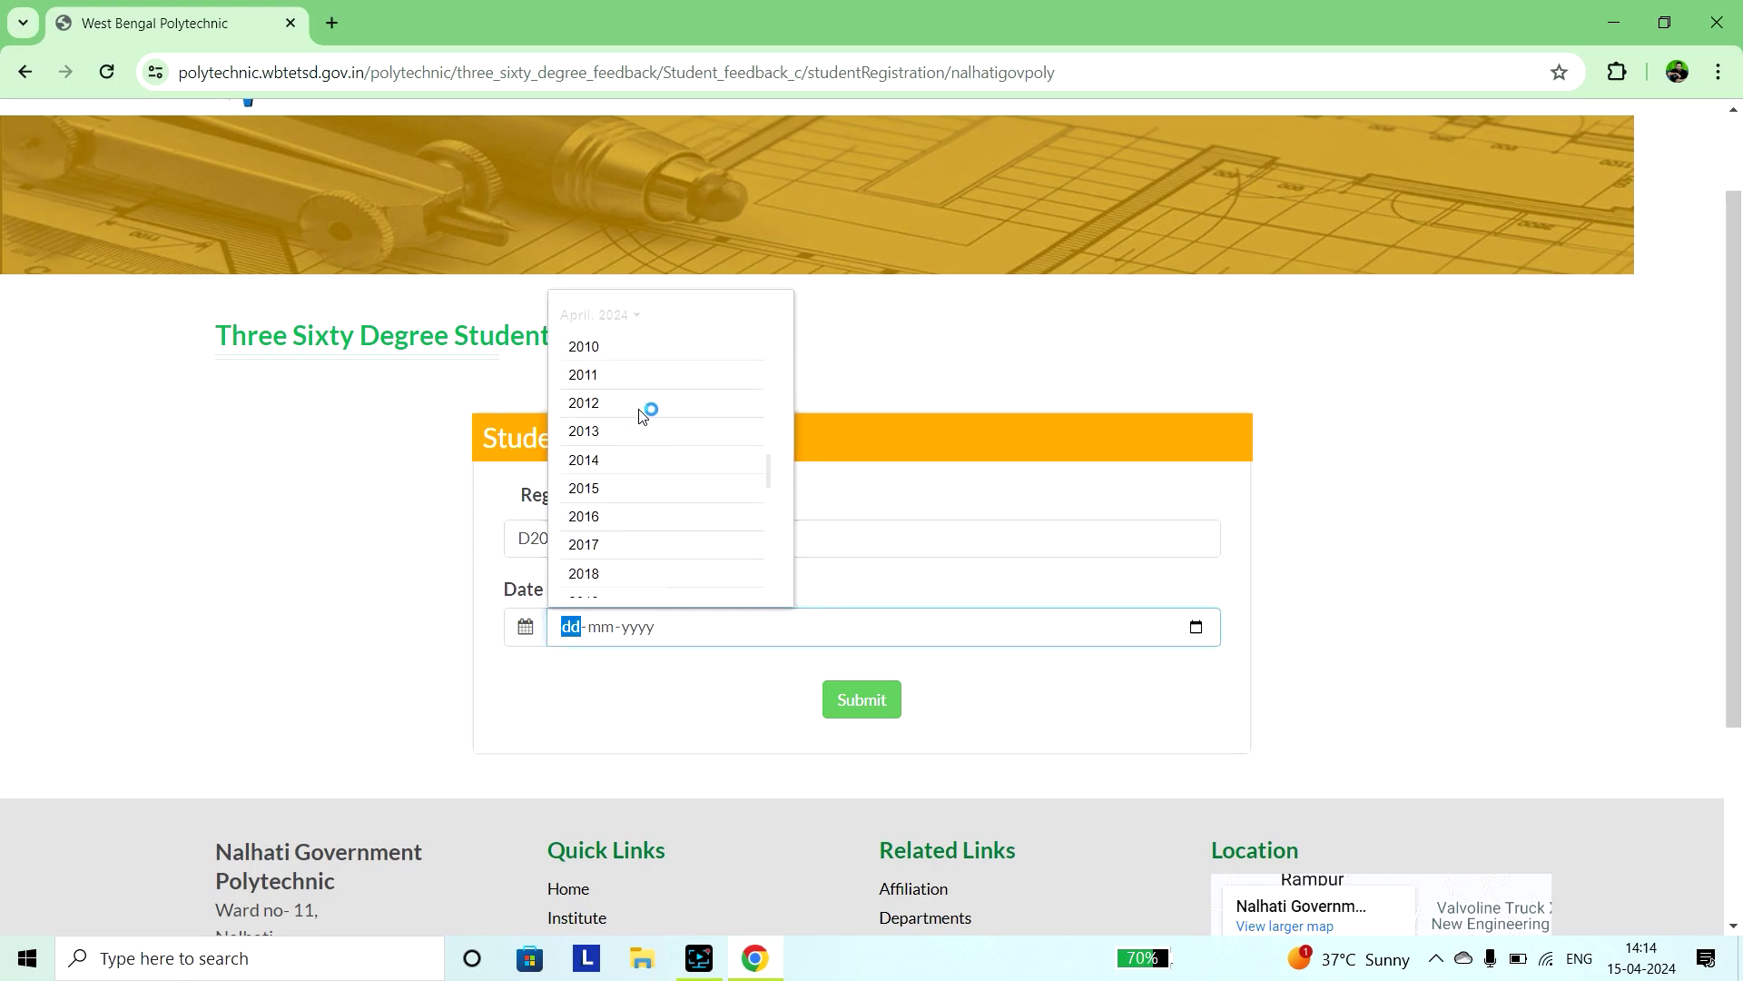
scroll(642, 414, "up", 1)
left_click(610, 406)
left_click(583, 428)
left_click(765, 422)
left_click(867, 700)
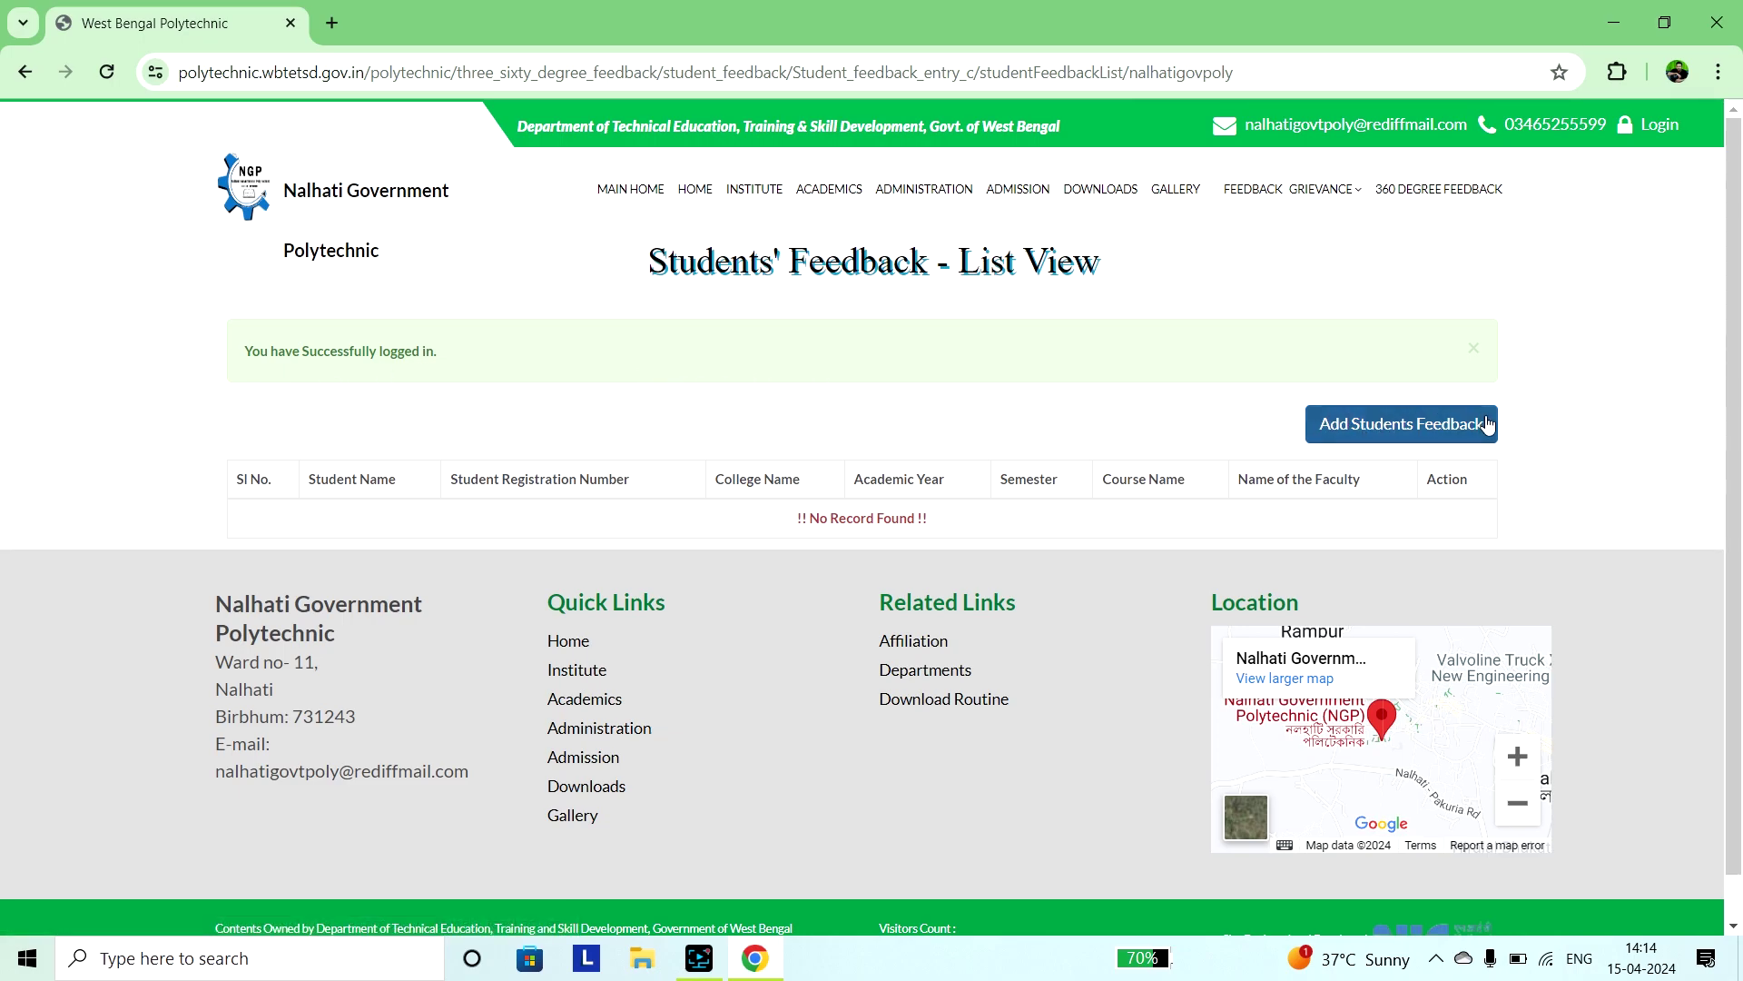
Add a new student feedback entry to open the AICTE form with Discipline AUTOMOBILE ENGINEERING.
left_click(1386, 431)
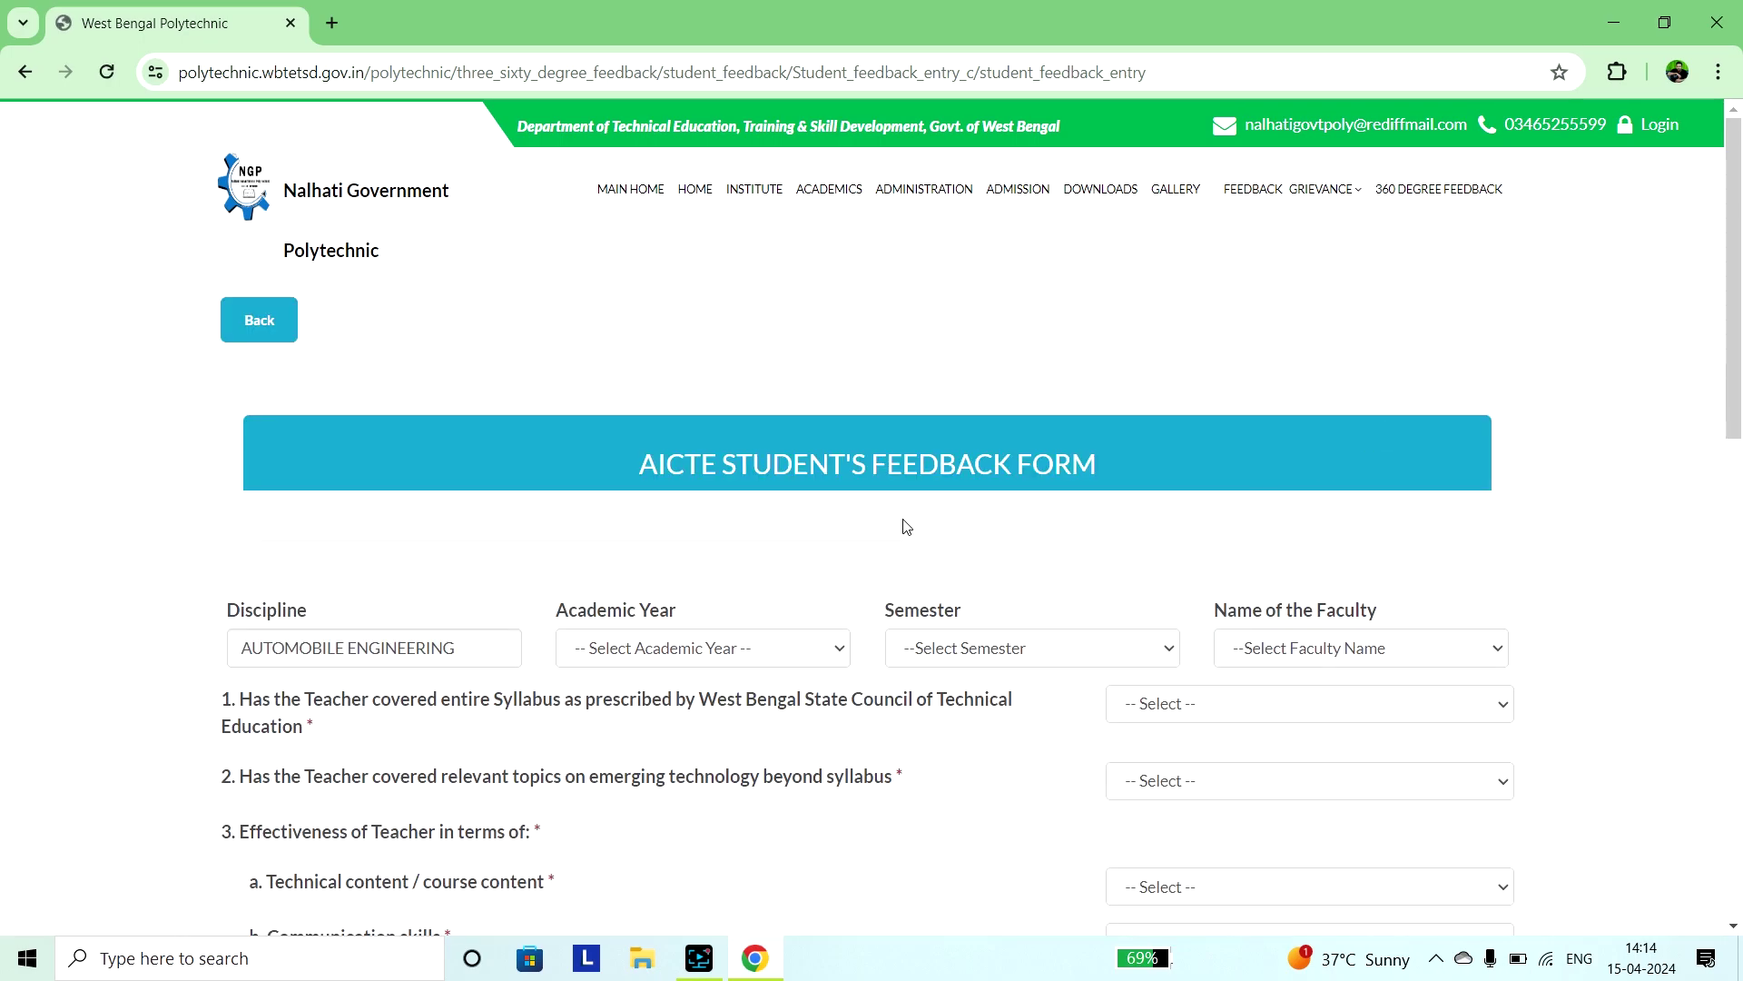
scroll(906, 525, "down", 1)
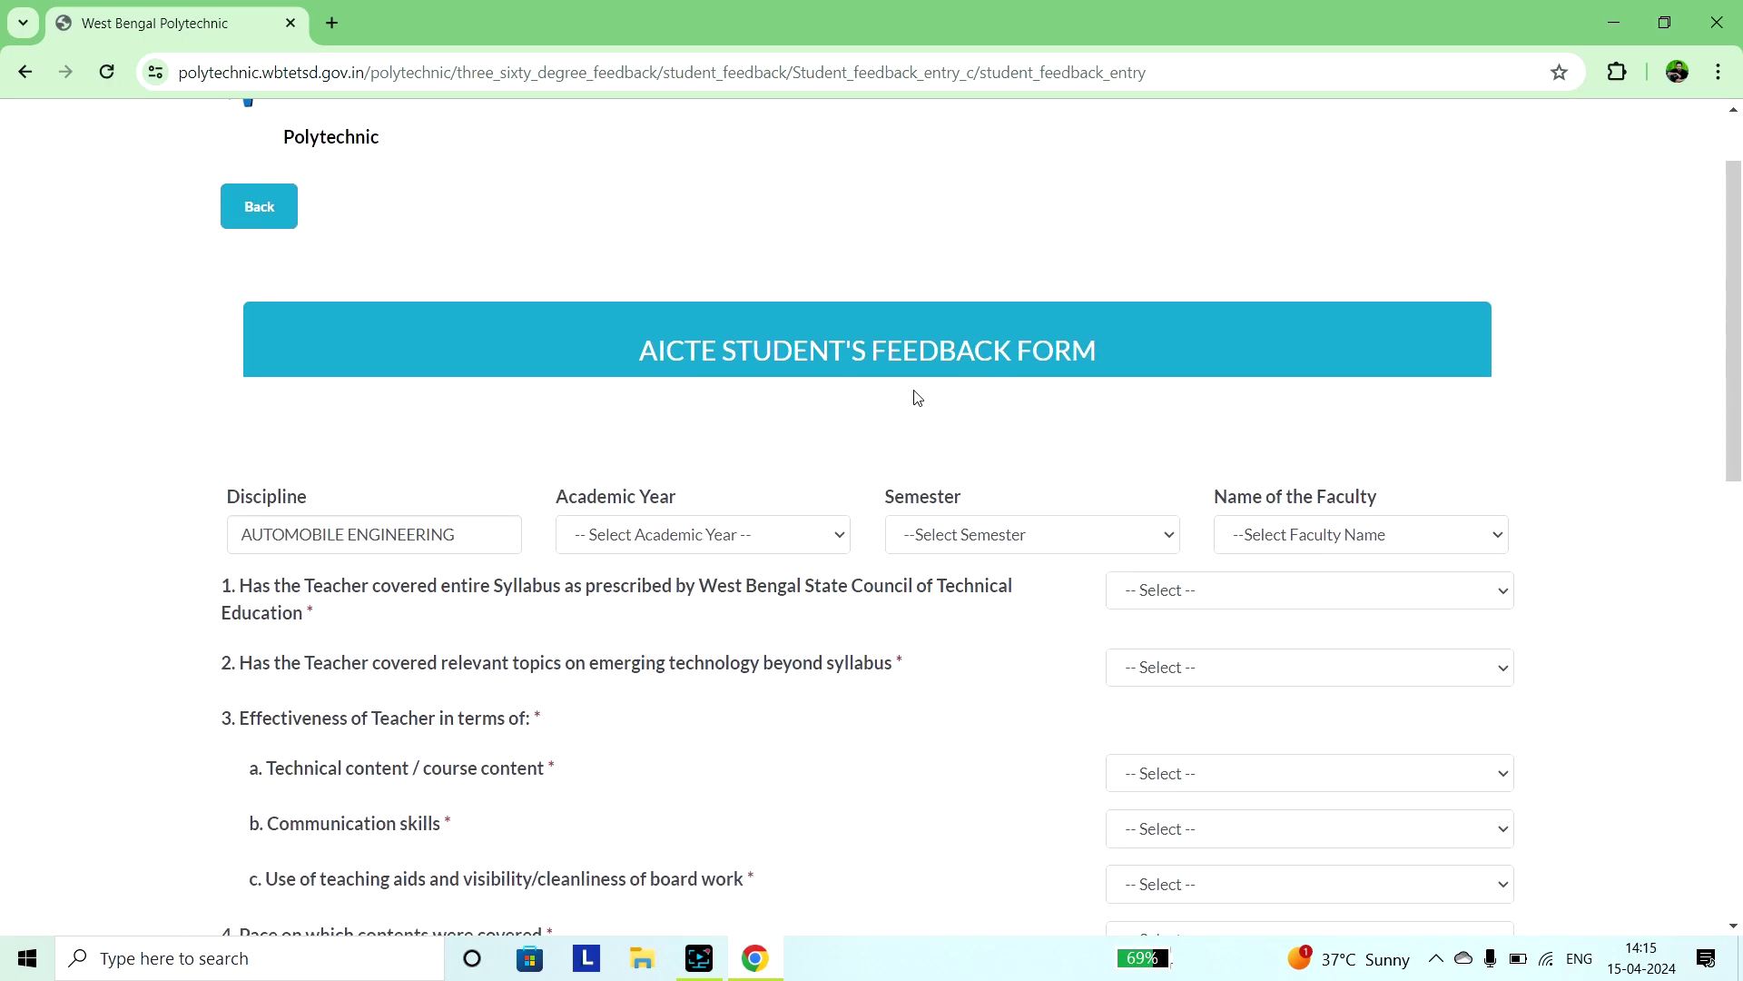
scroll(915, 397, "down", 1)
scroll(915, 397, "down", 1)
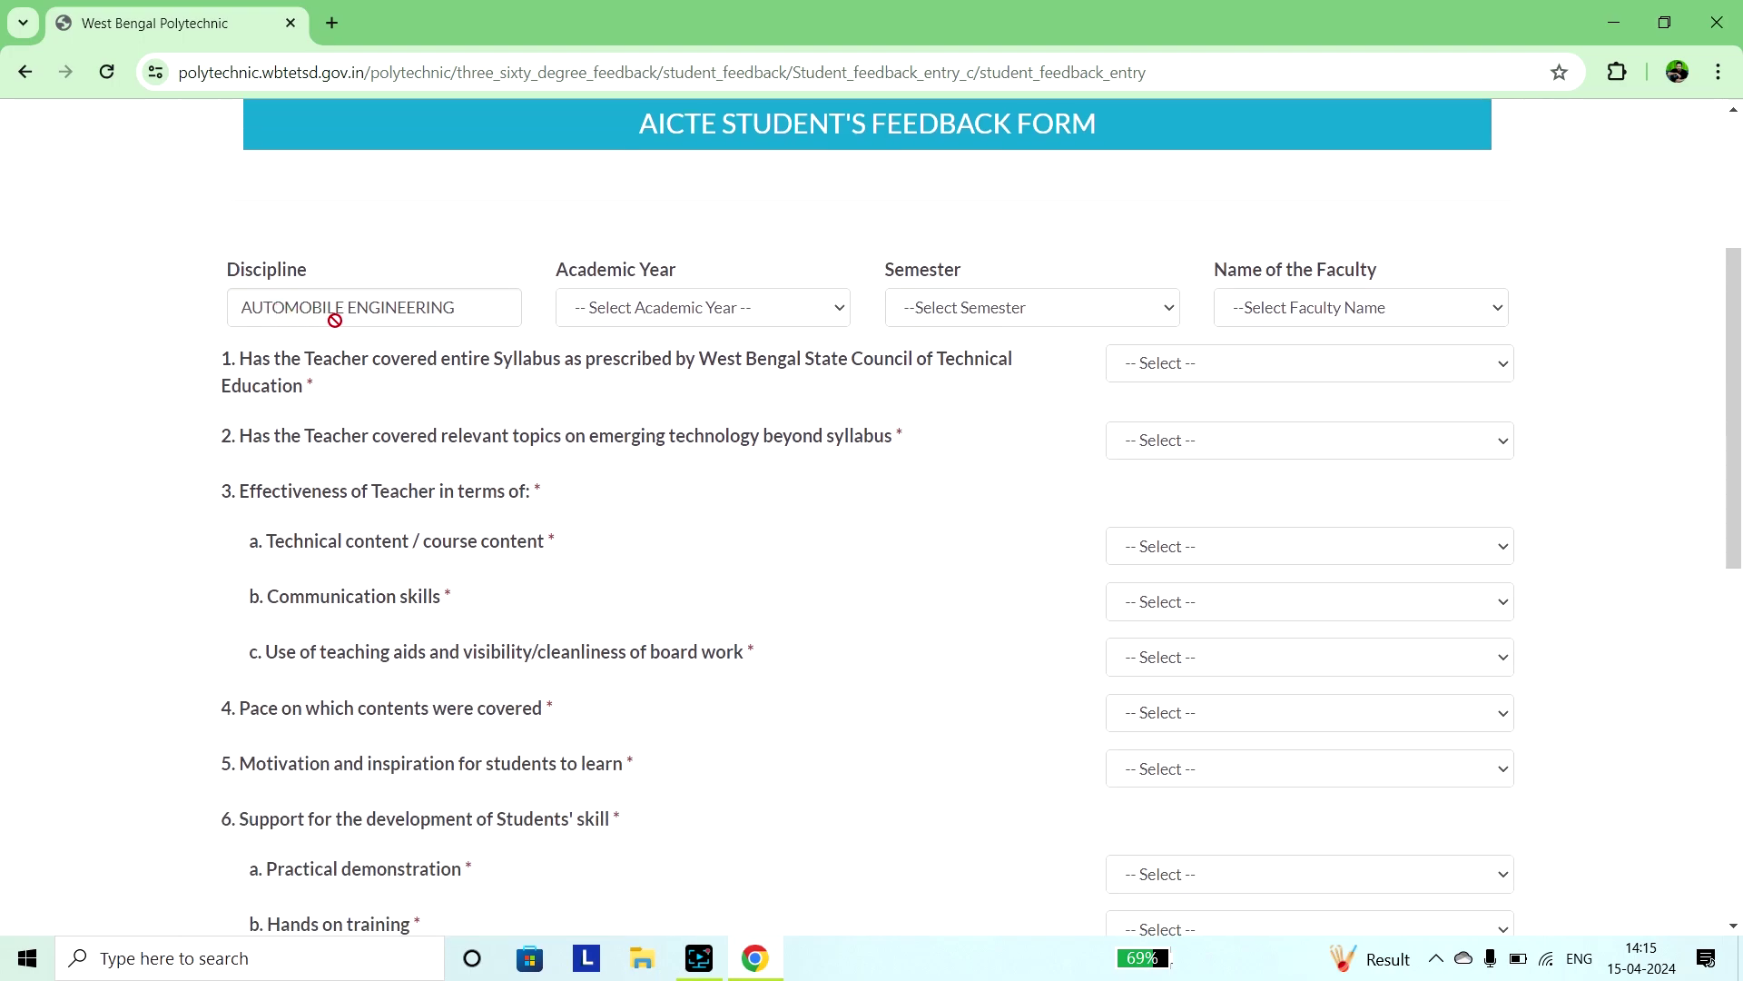
Select Academic Year 2022-2023, Semester 6, and the faculty member to rate.
left_click(718, 316)
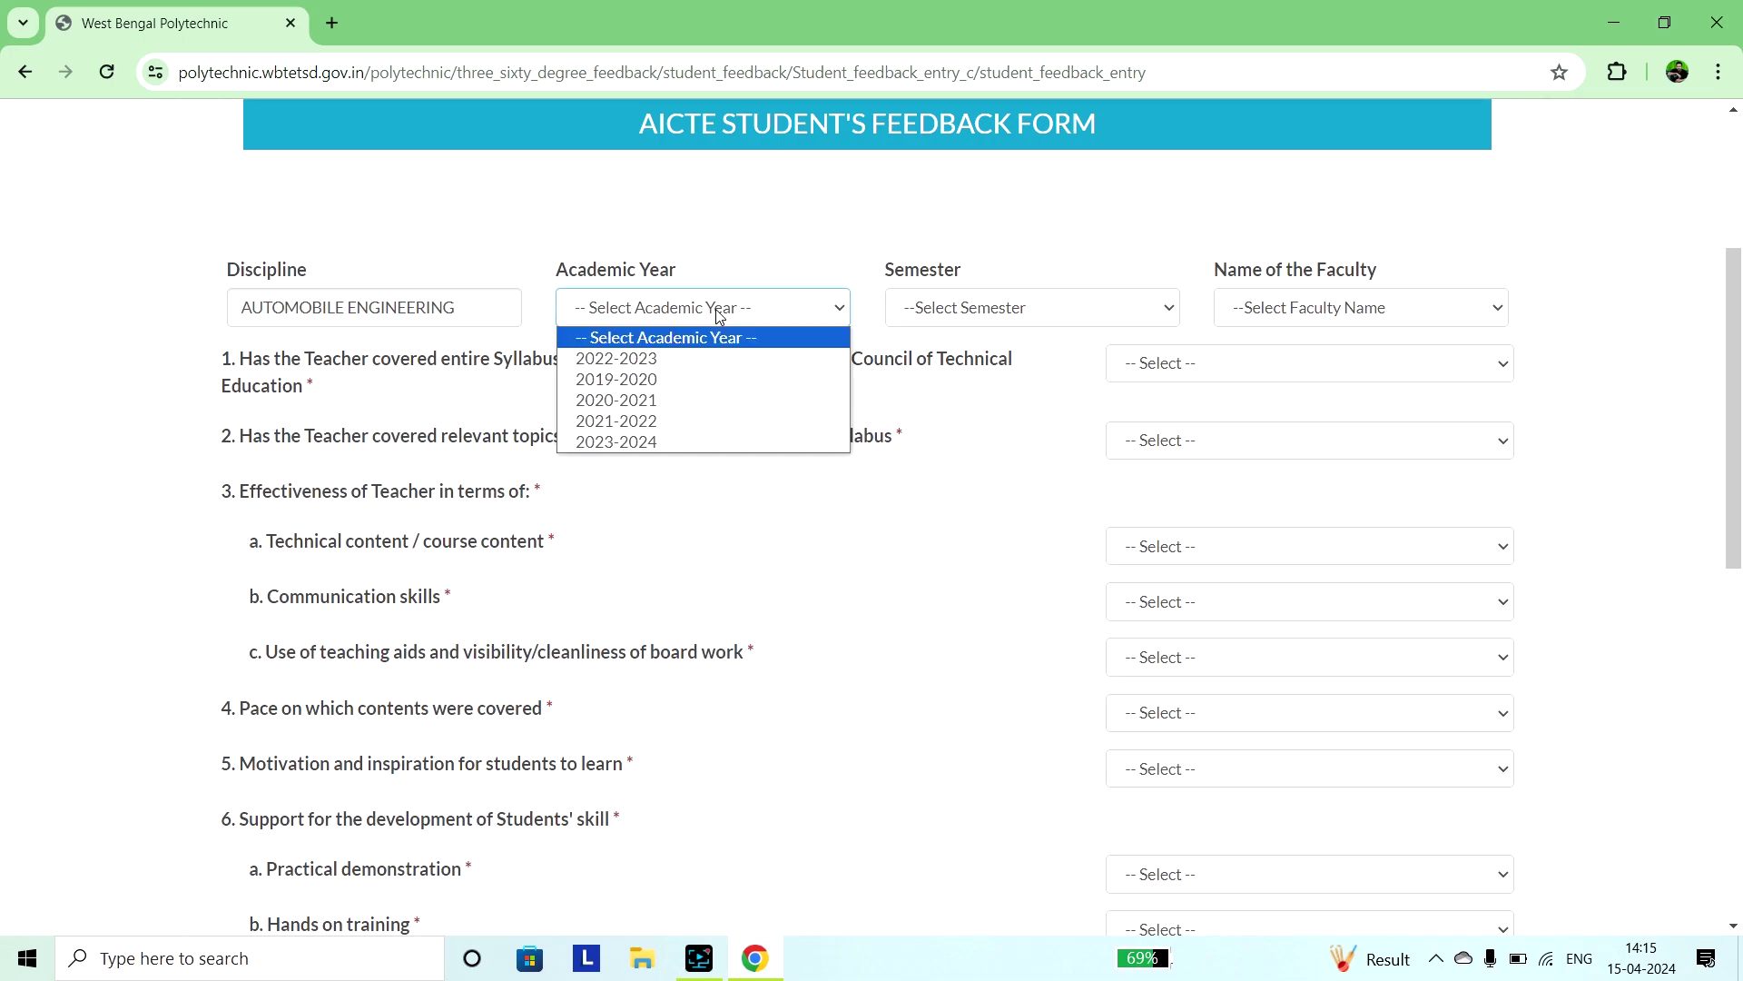
left_click(658, 361)
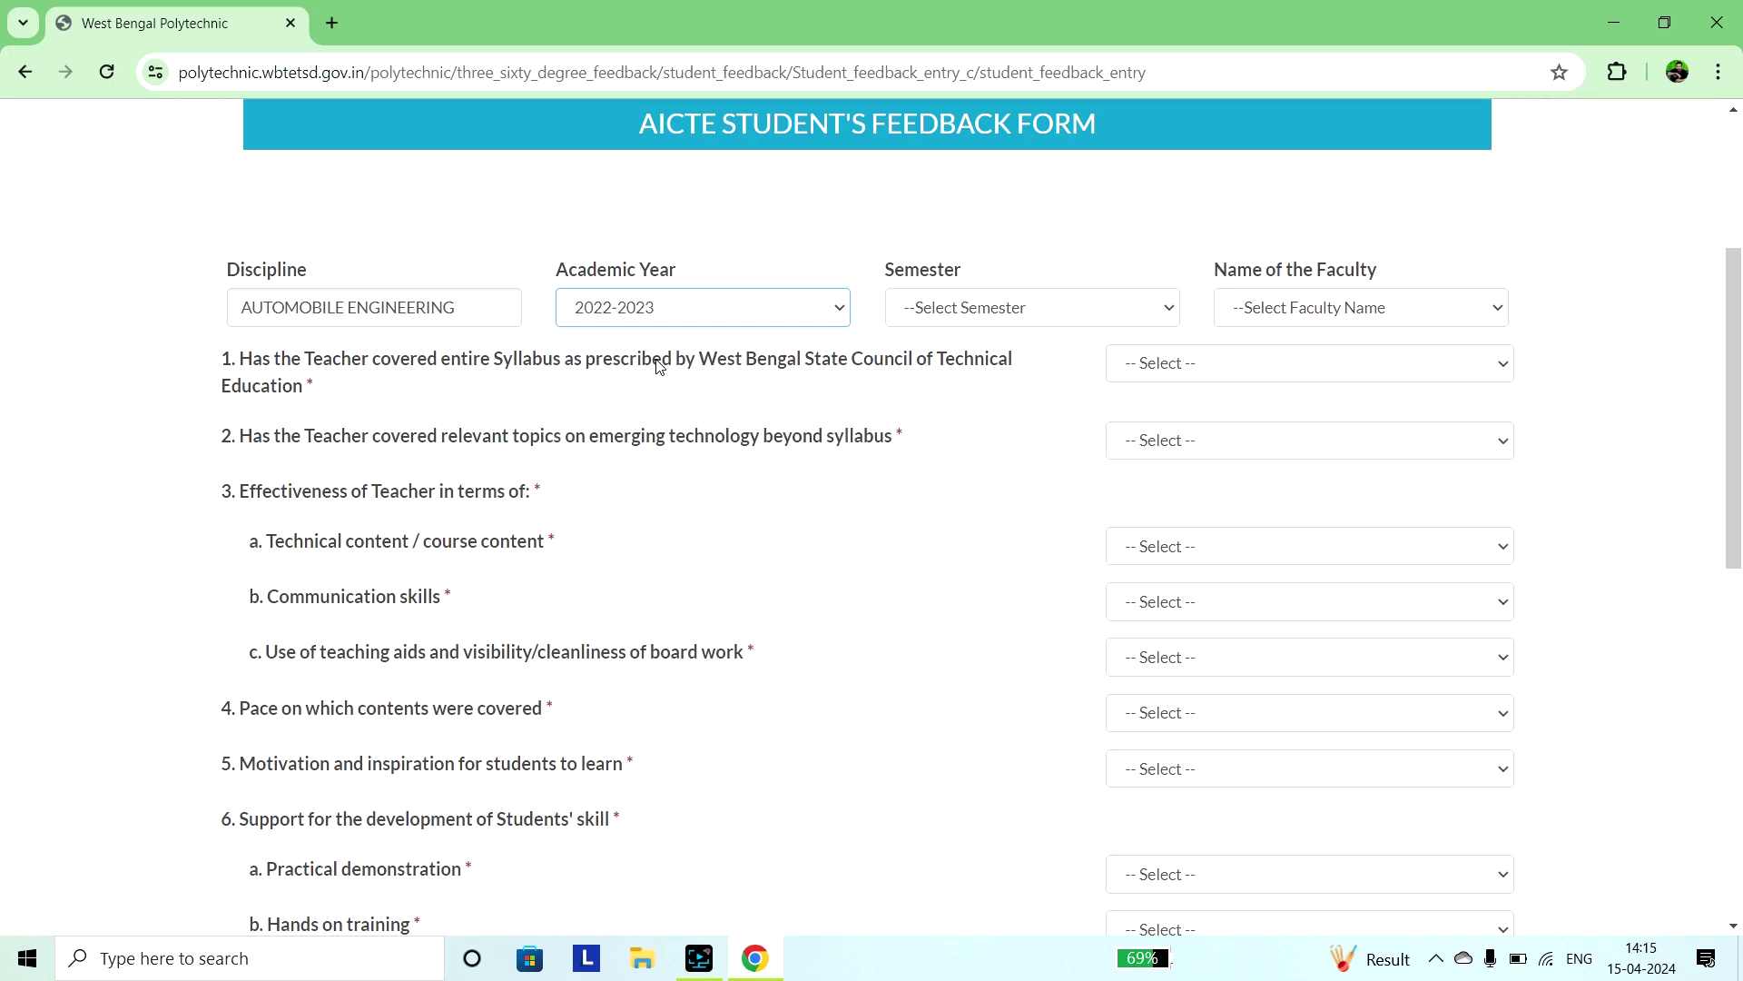
left_click(984, 314)
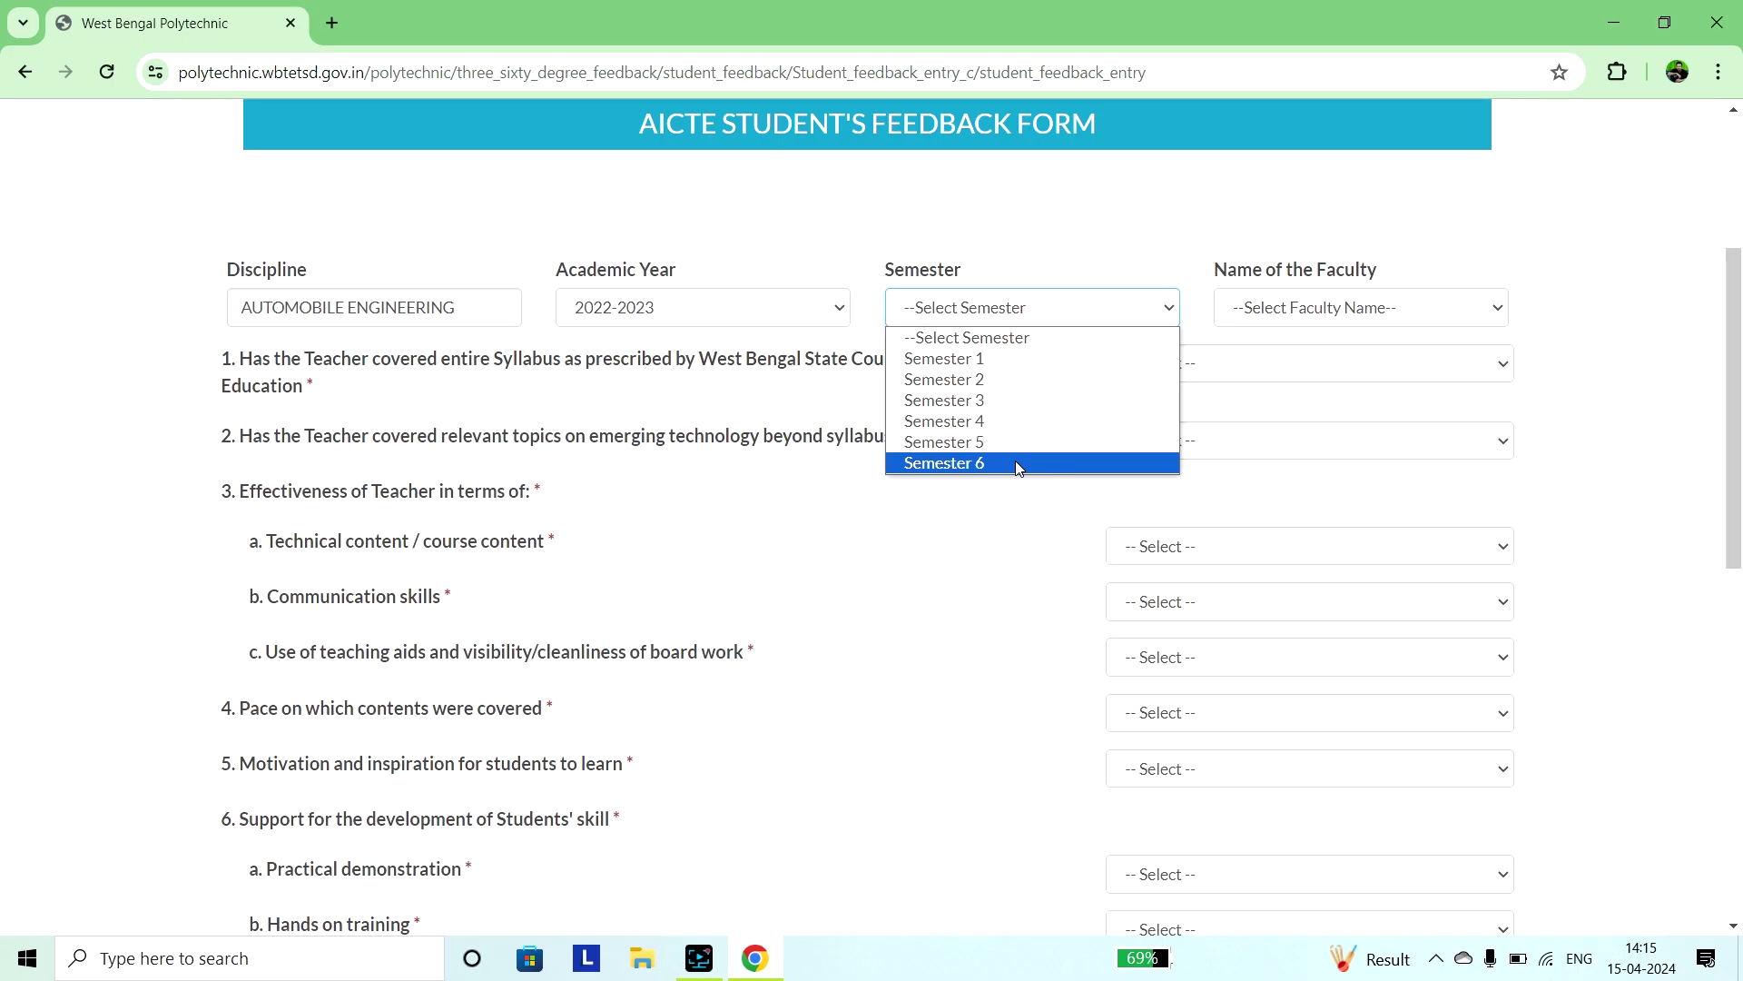
left_click(1017, 465)
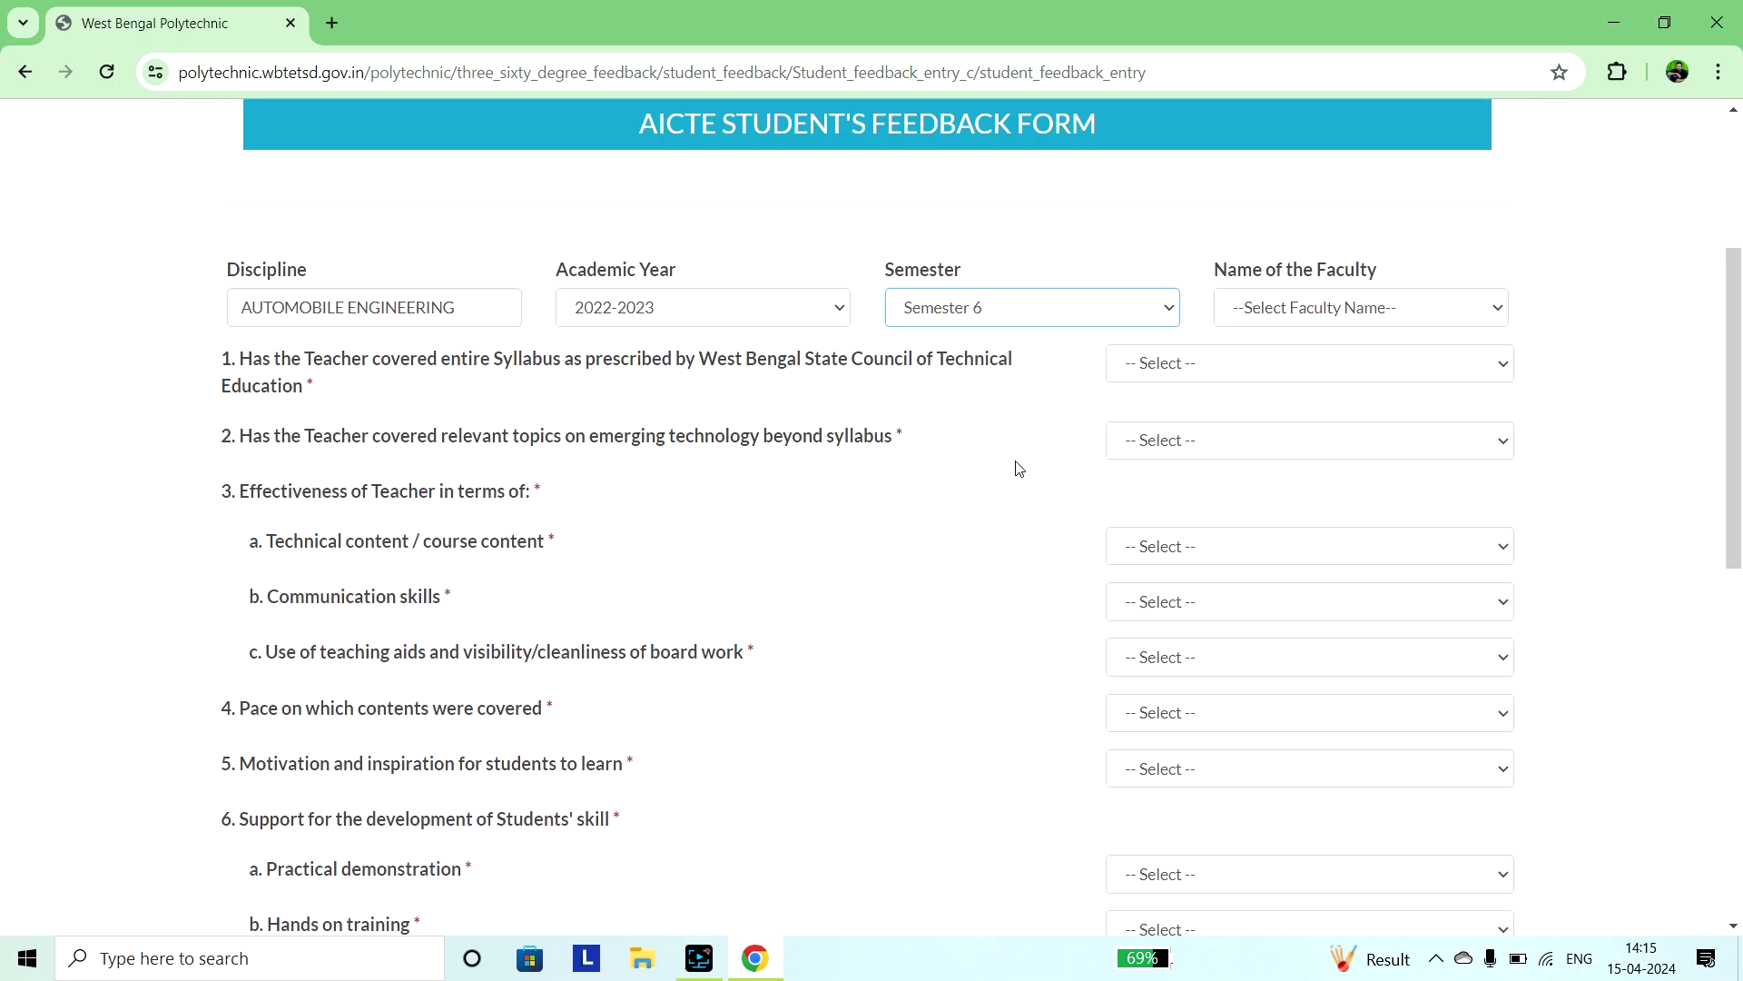
left_click(1351, 323)
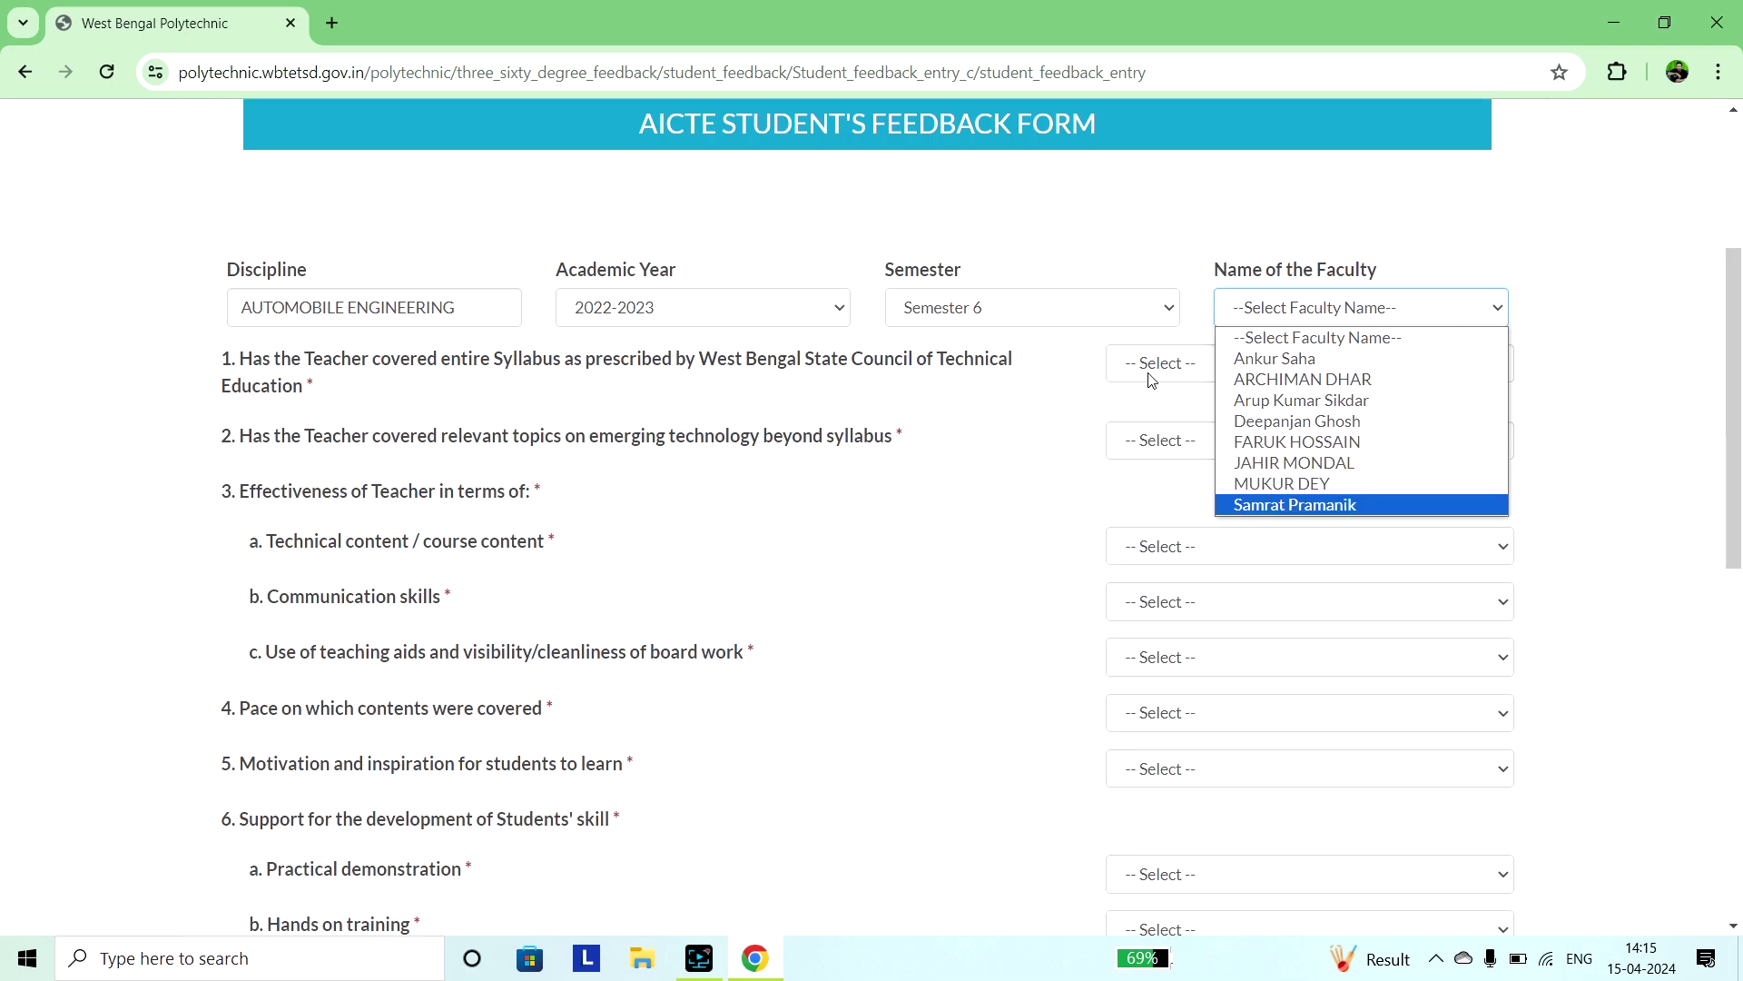
left_click(1317, 512)
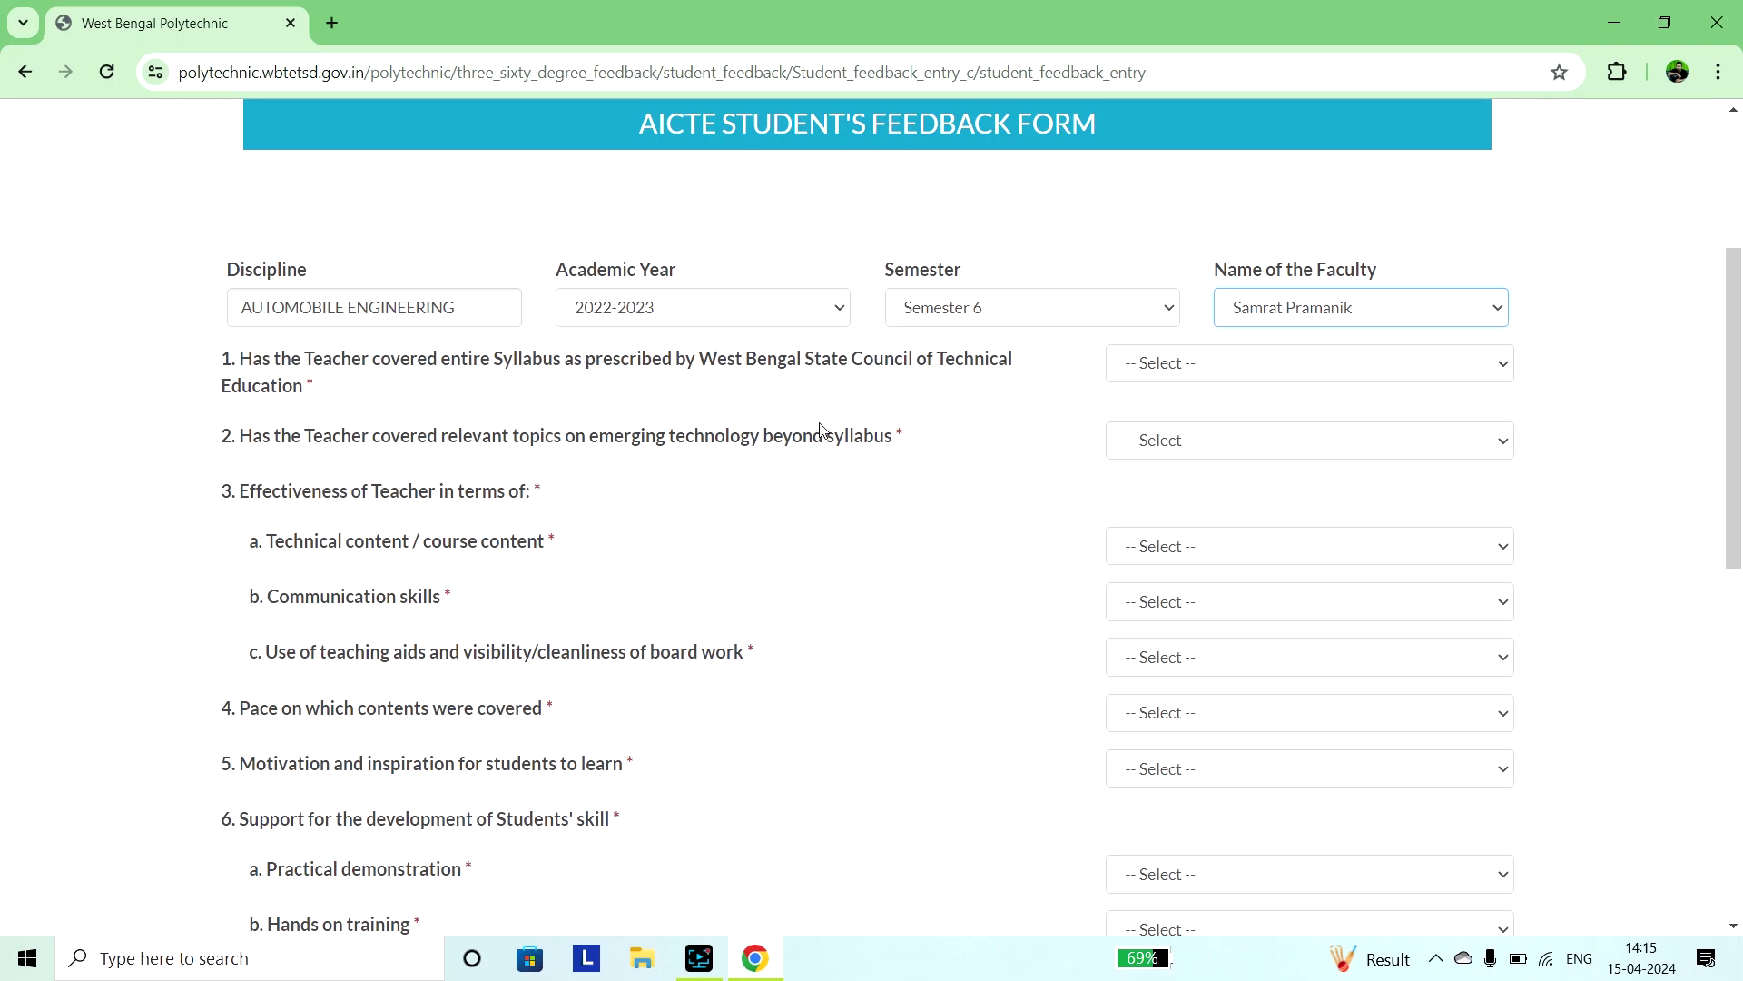
scroll(820, 427, "down", 6)
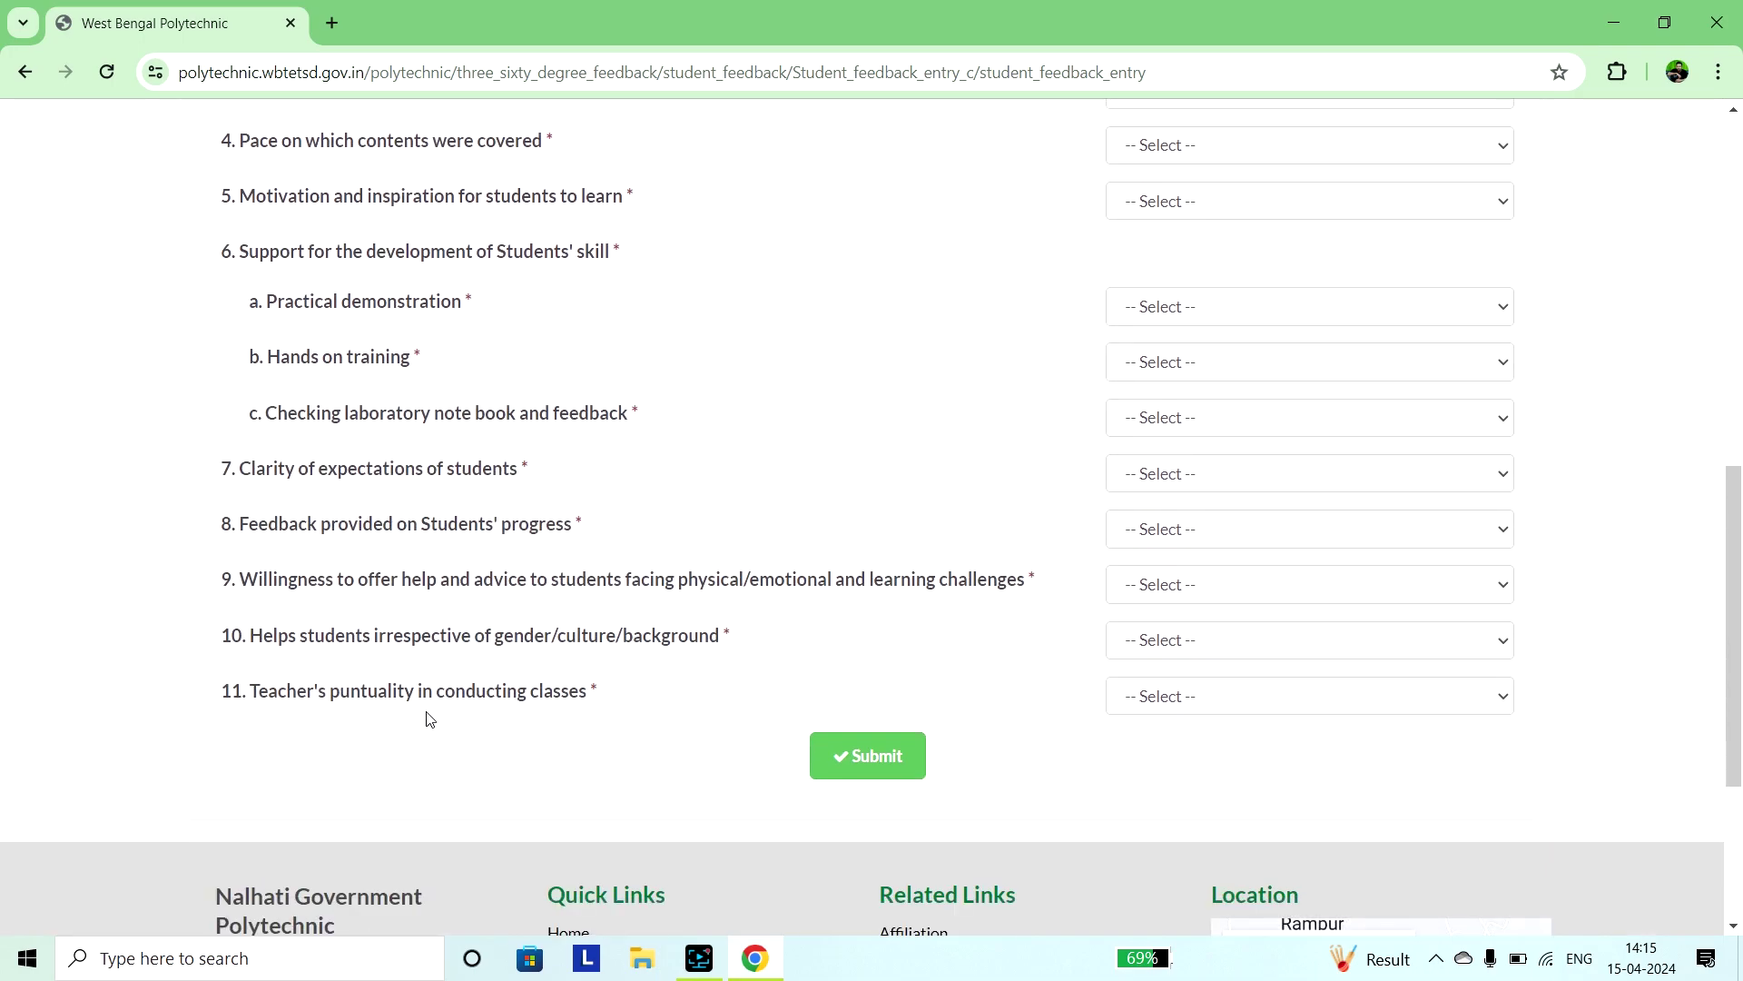
scroll(464, 513, "up", 6)
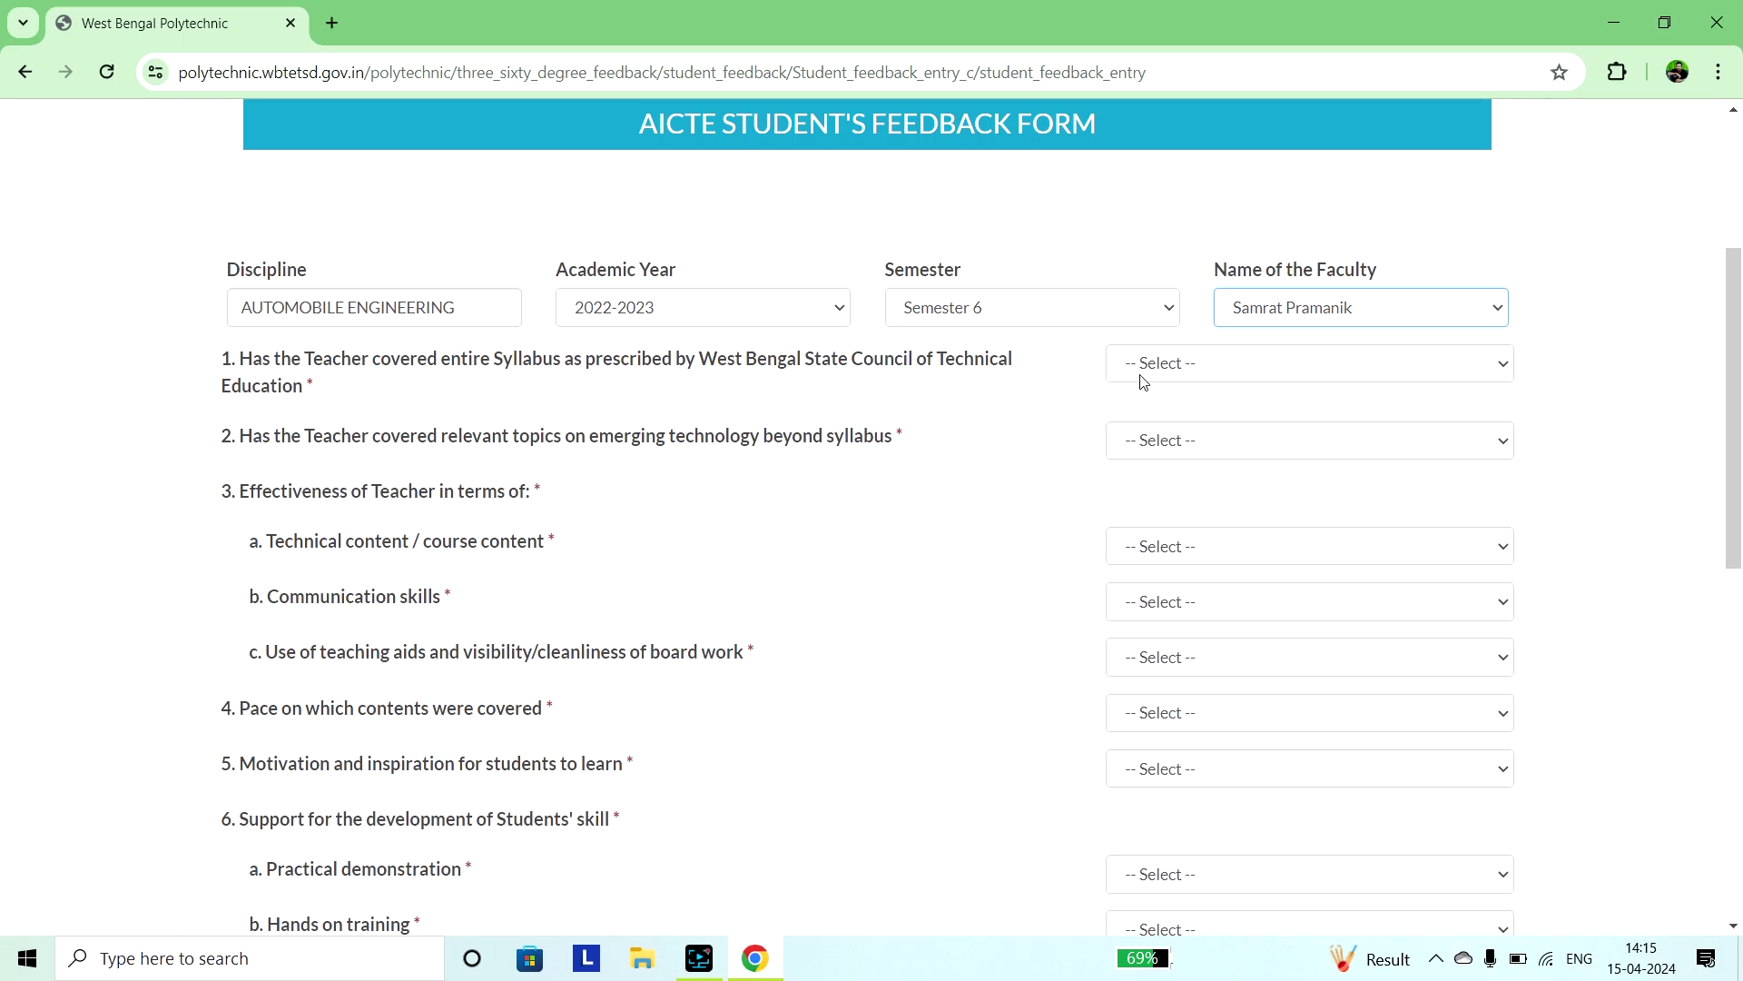
left_click(1418, 371)
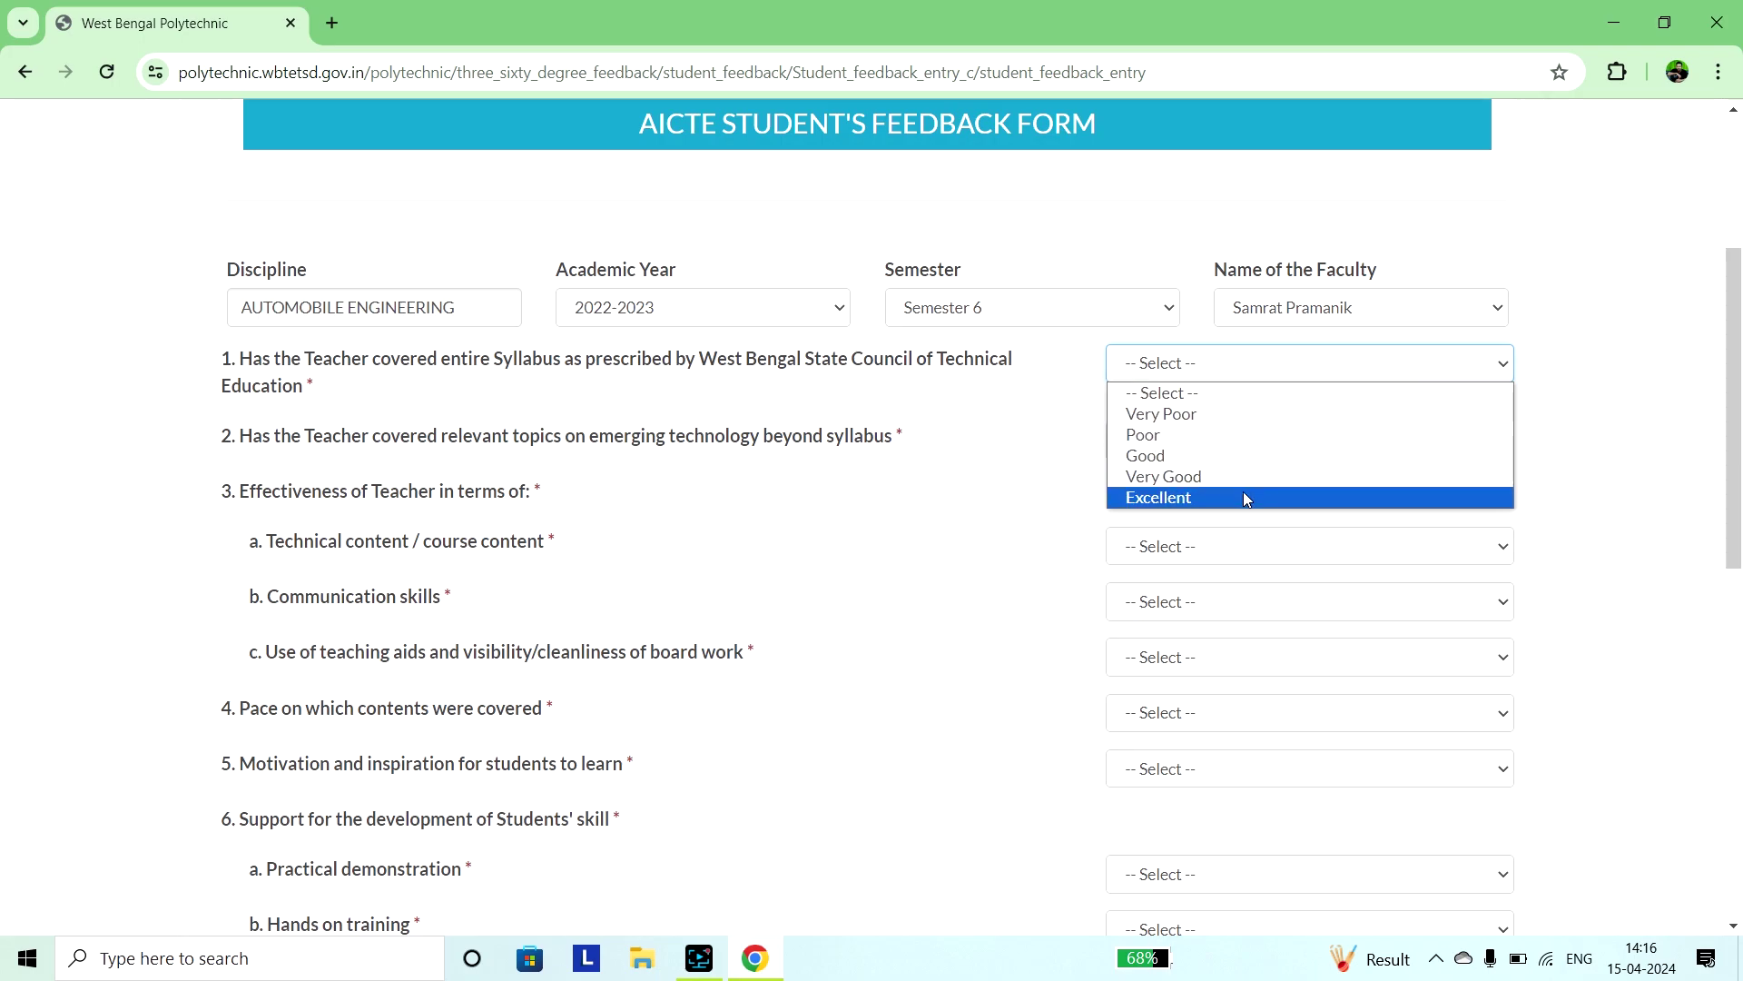
left_click(1040, 517)
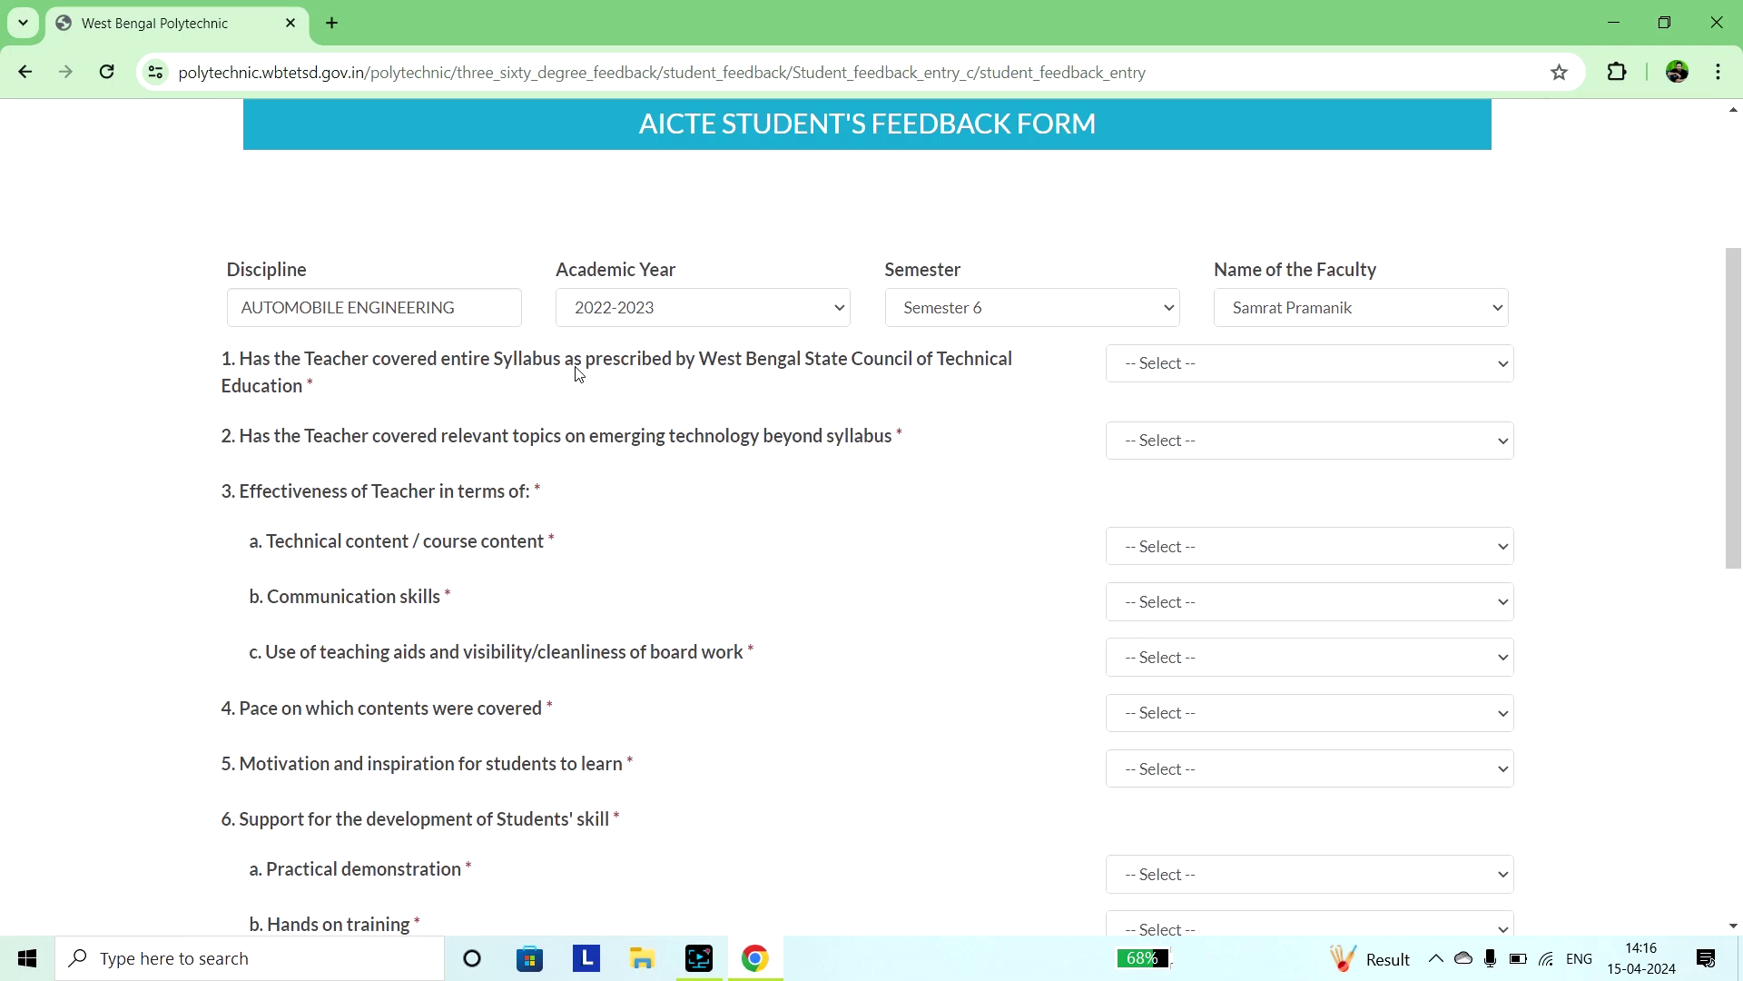
left_click(1225, 363)
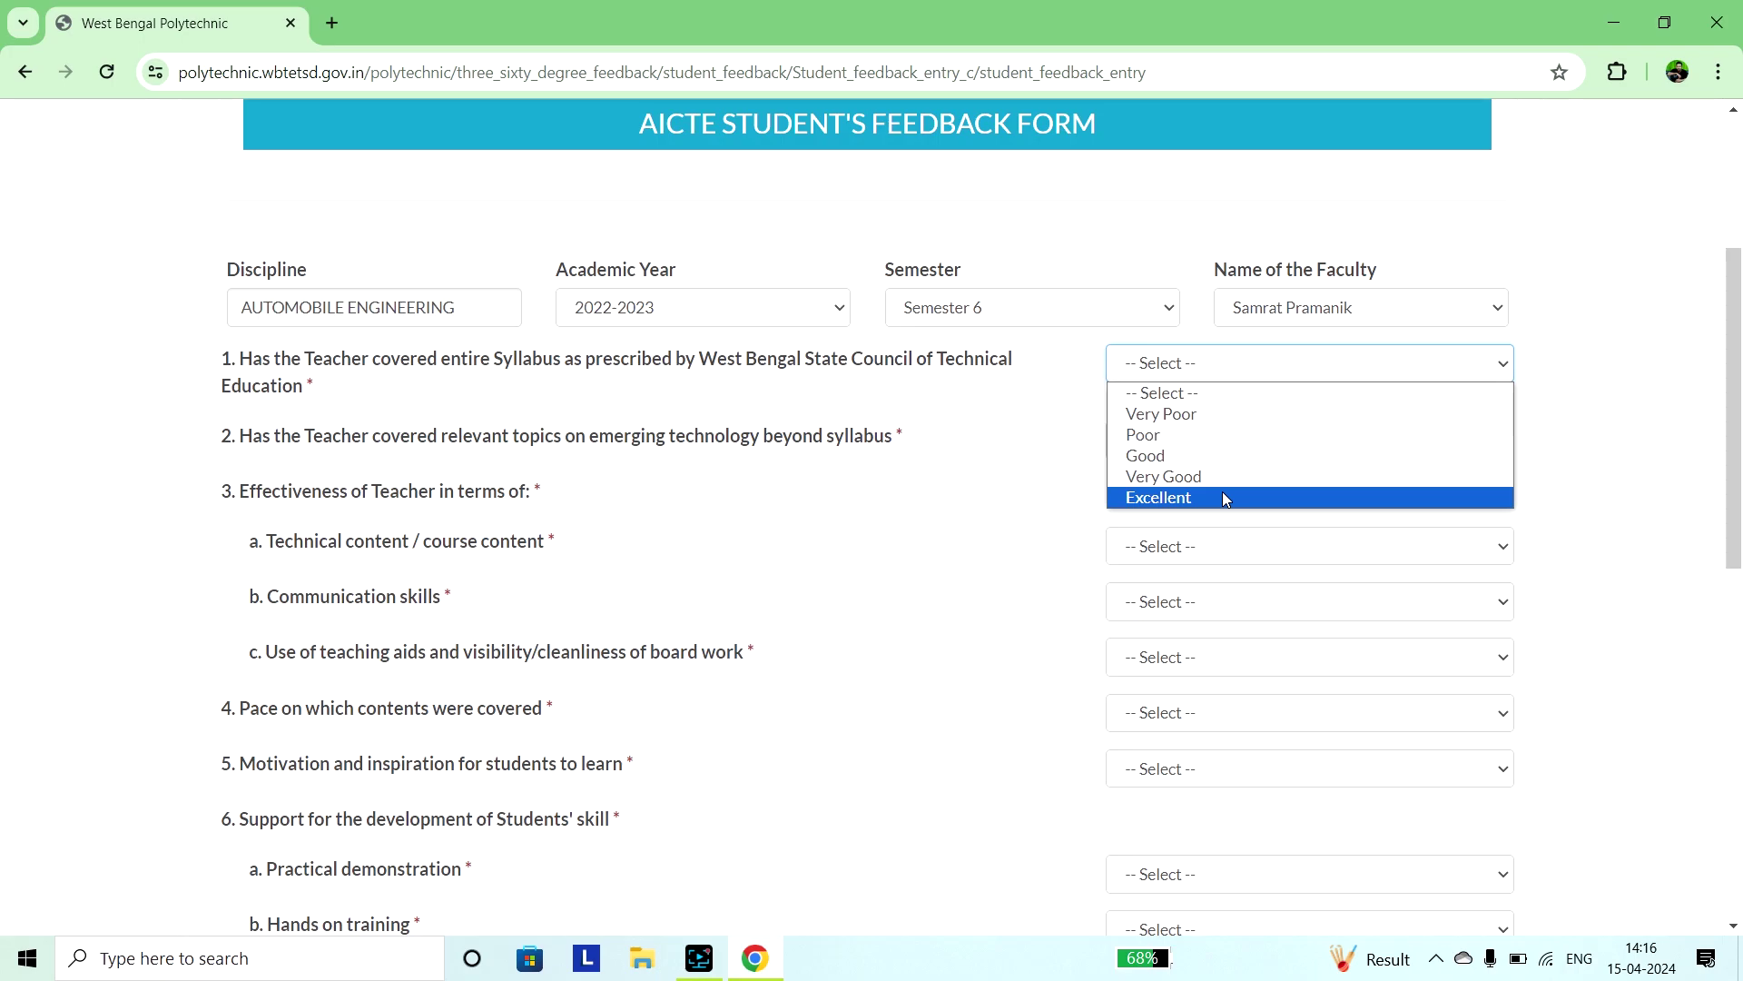
left_click(891, 508)
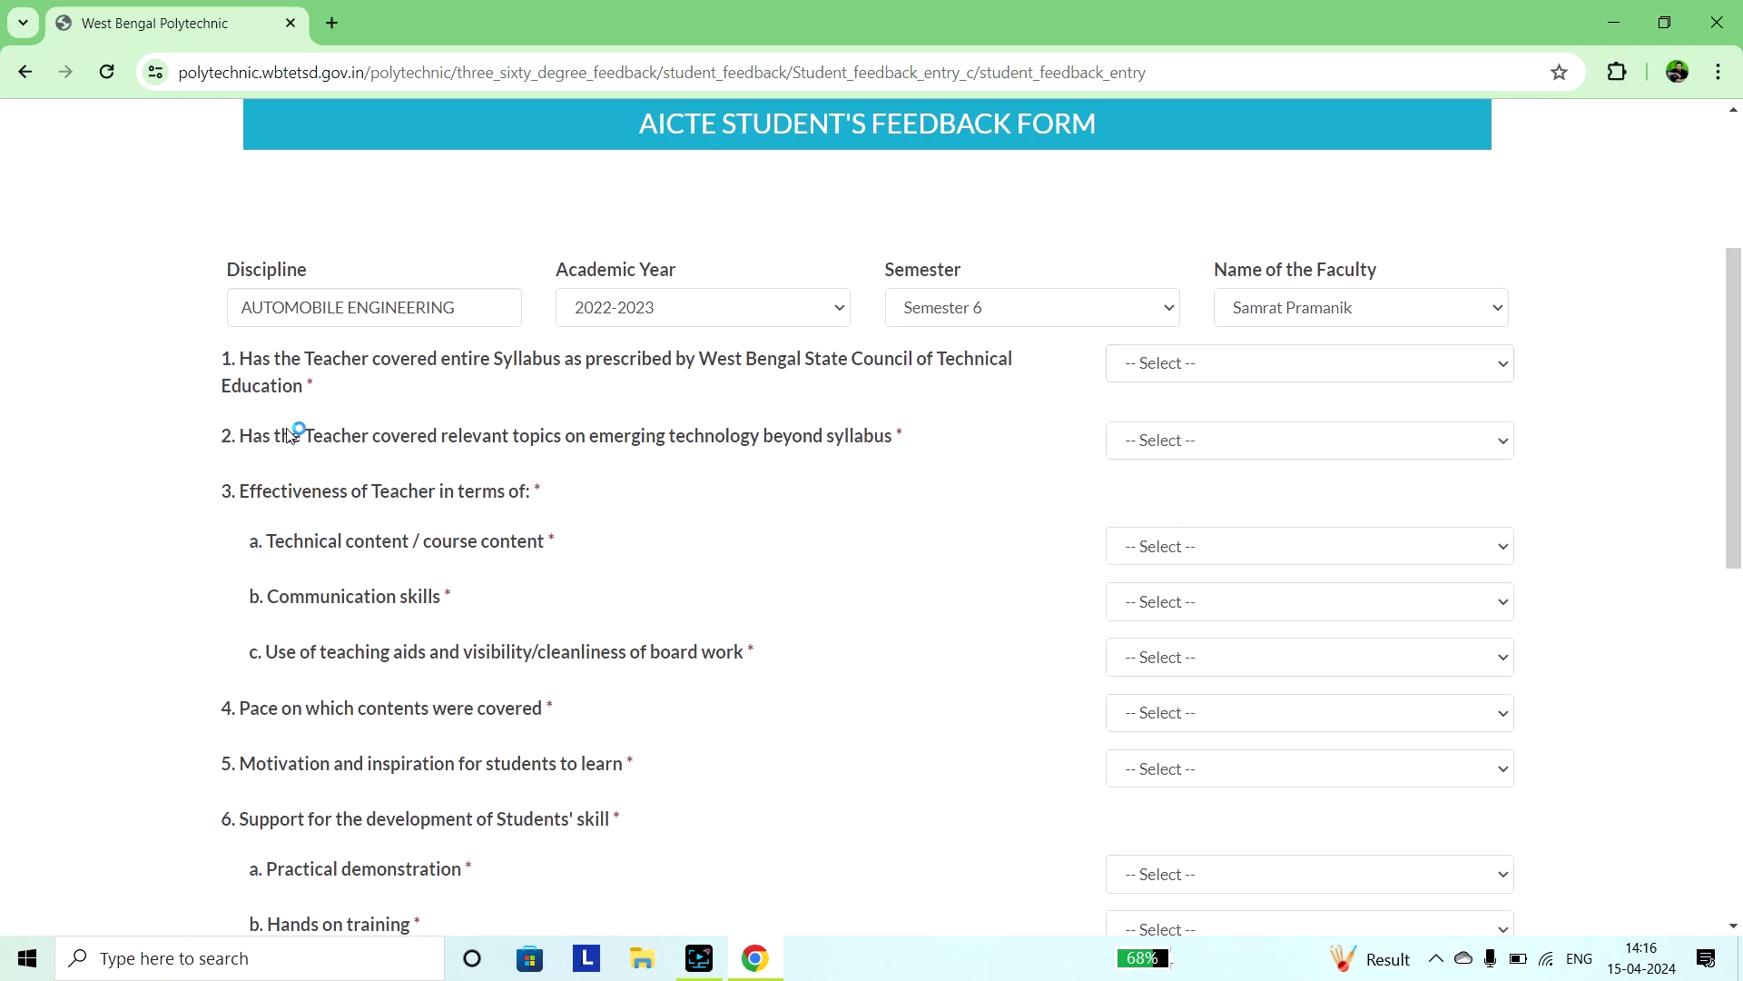
scroll(295, 434, "down", 1)
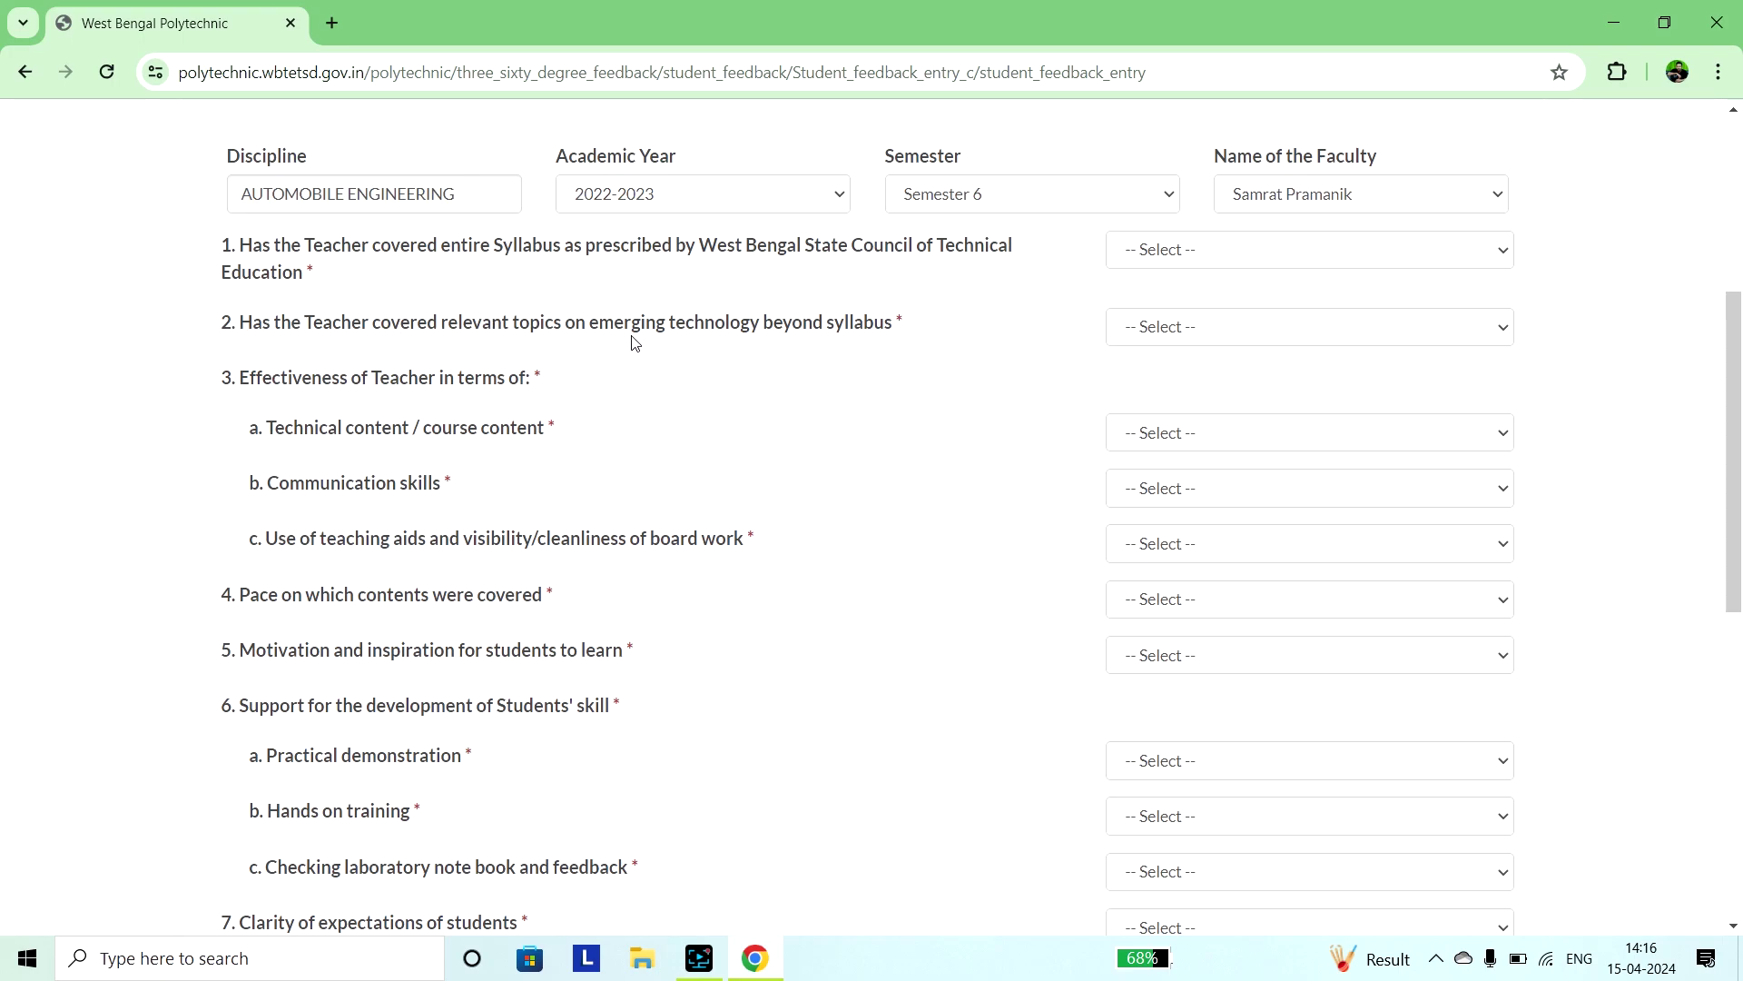
scroll(634, 341, "down", 1)
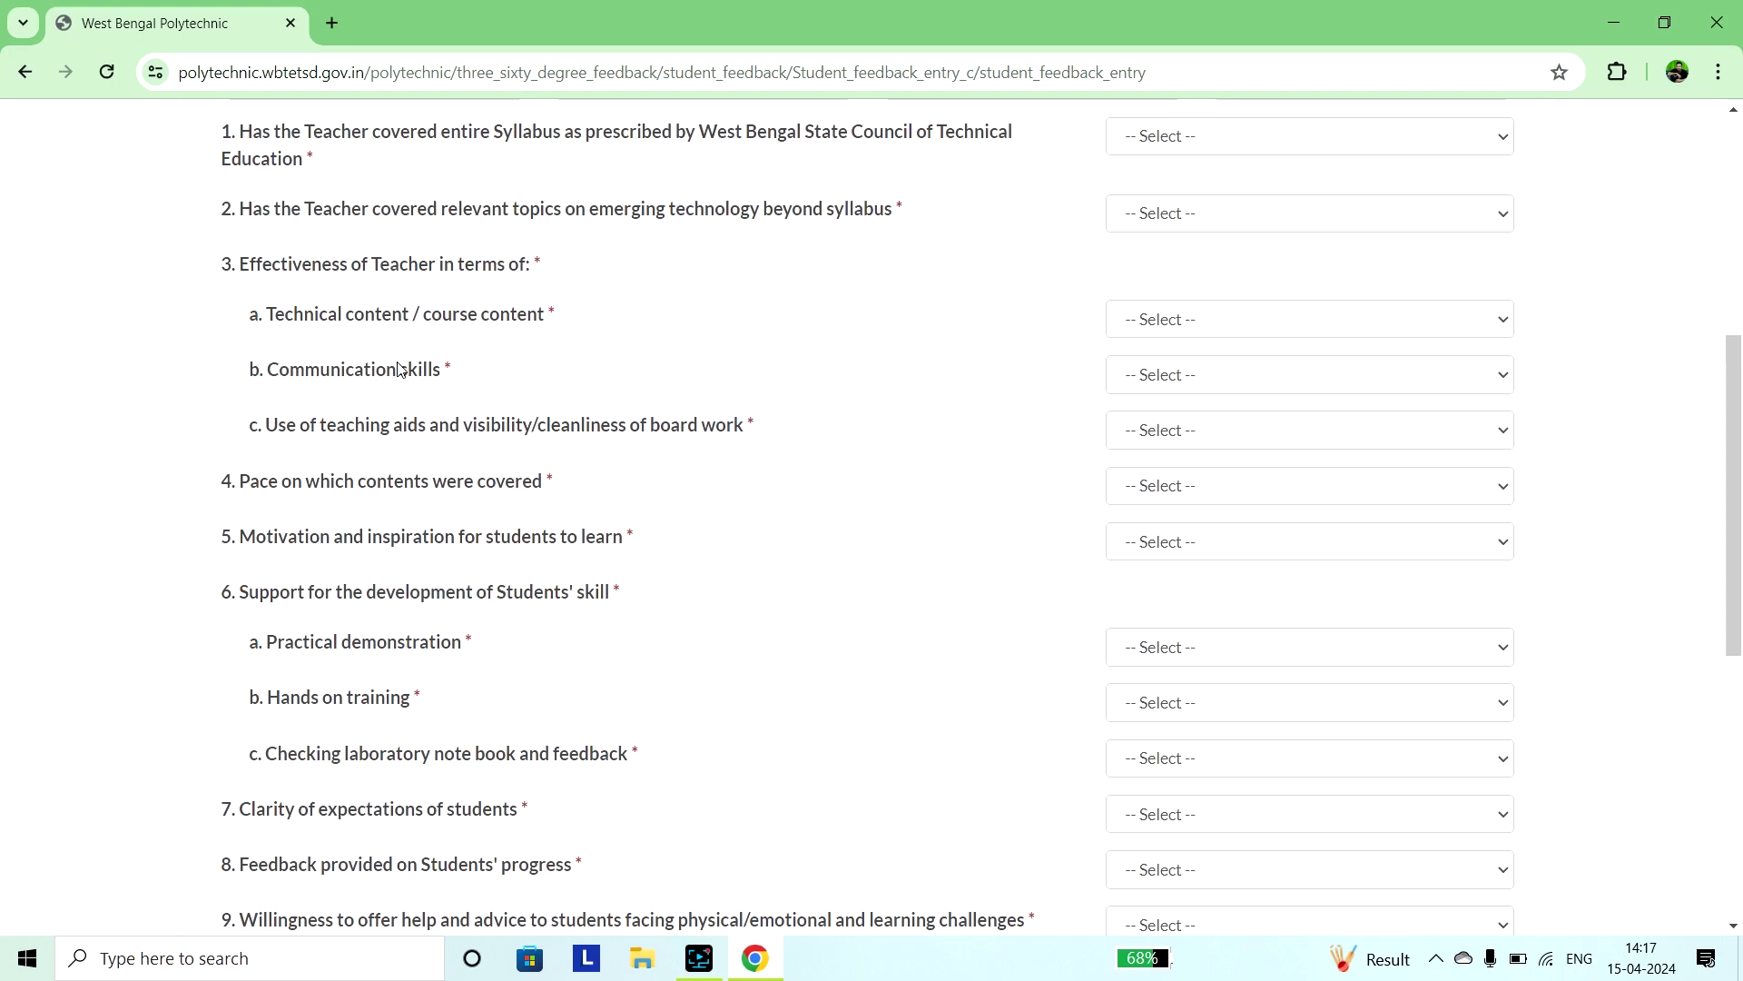
scroll(406, 371, "down", 1)
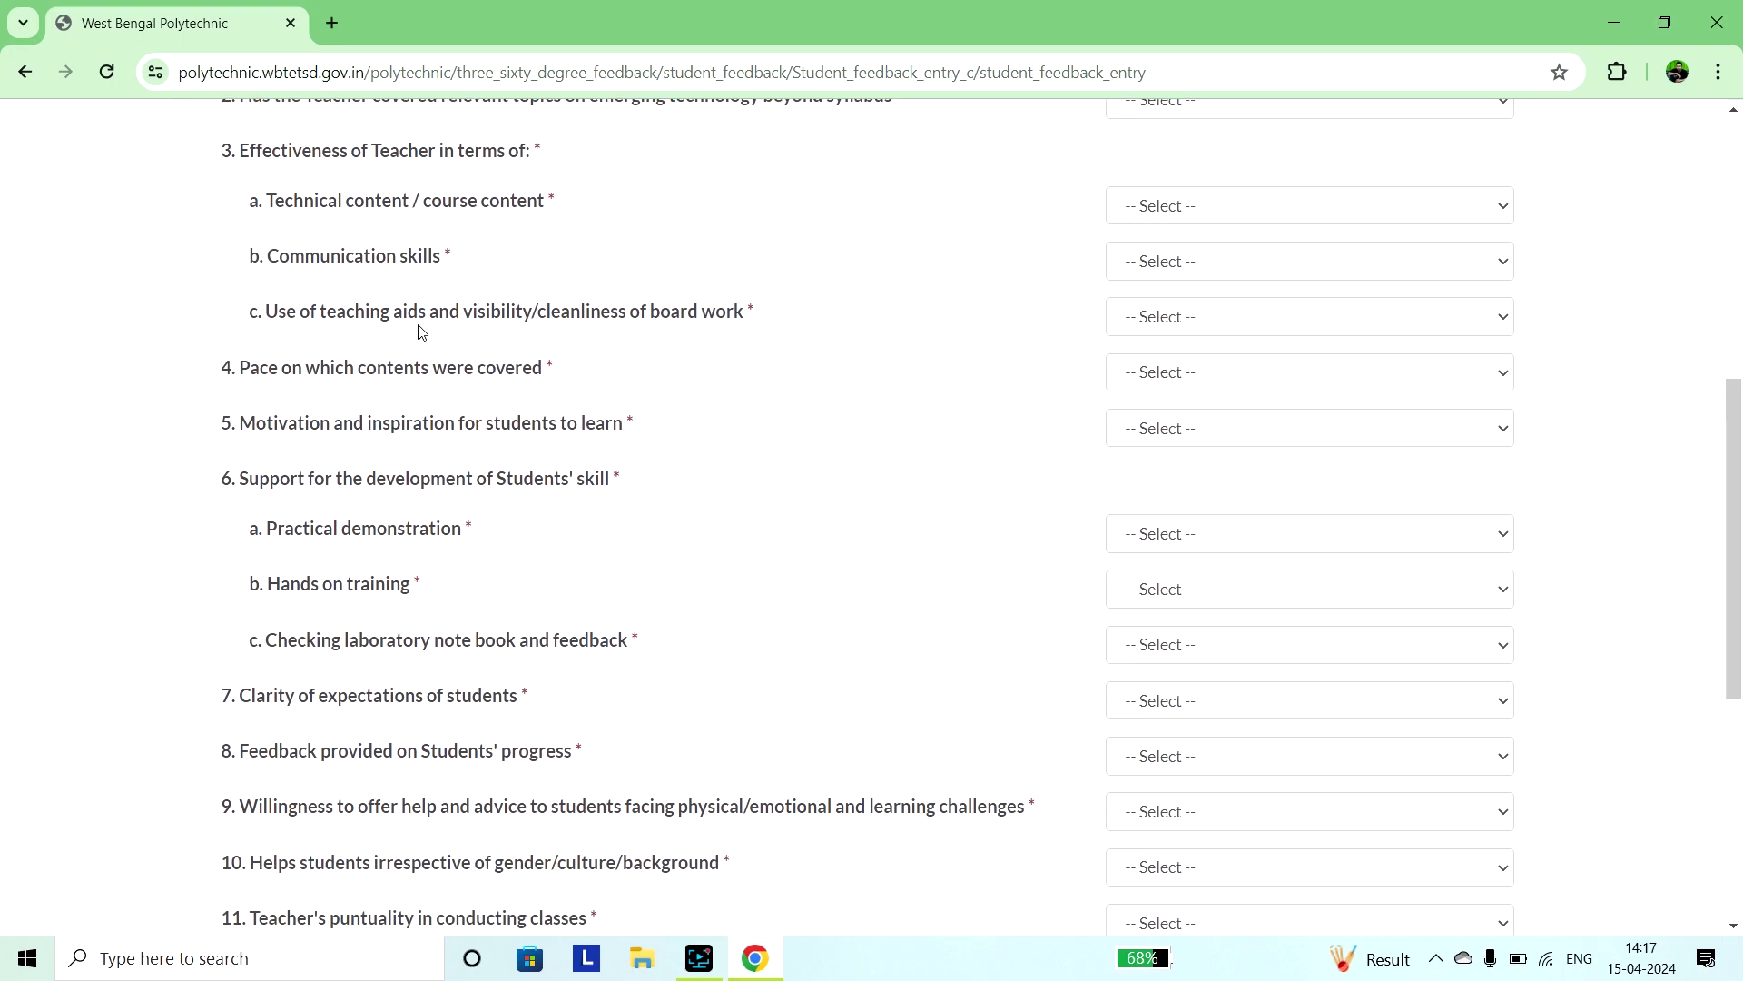
scroll(420, 333, "down", 1)
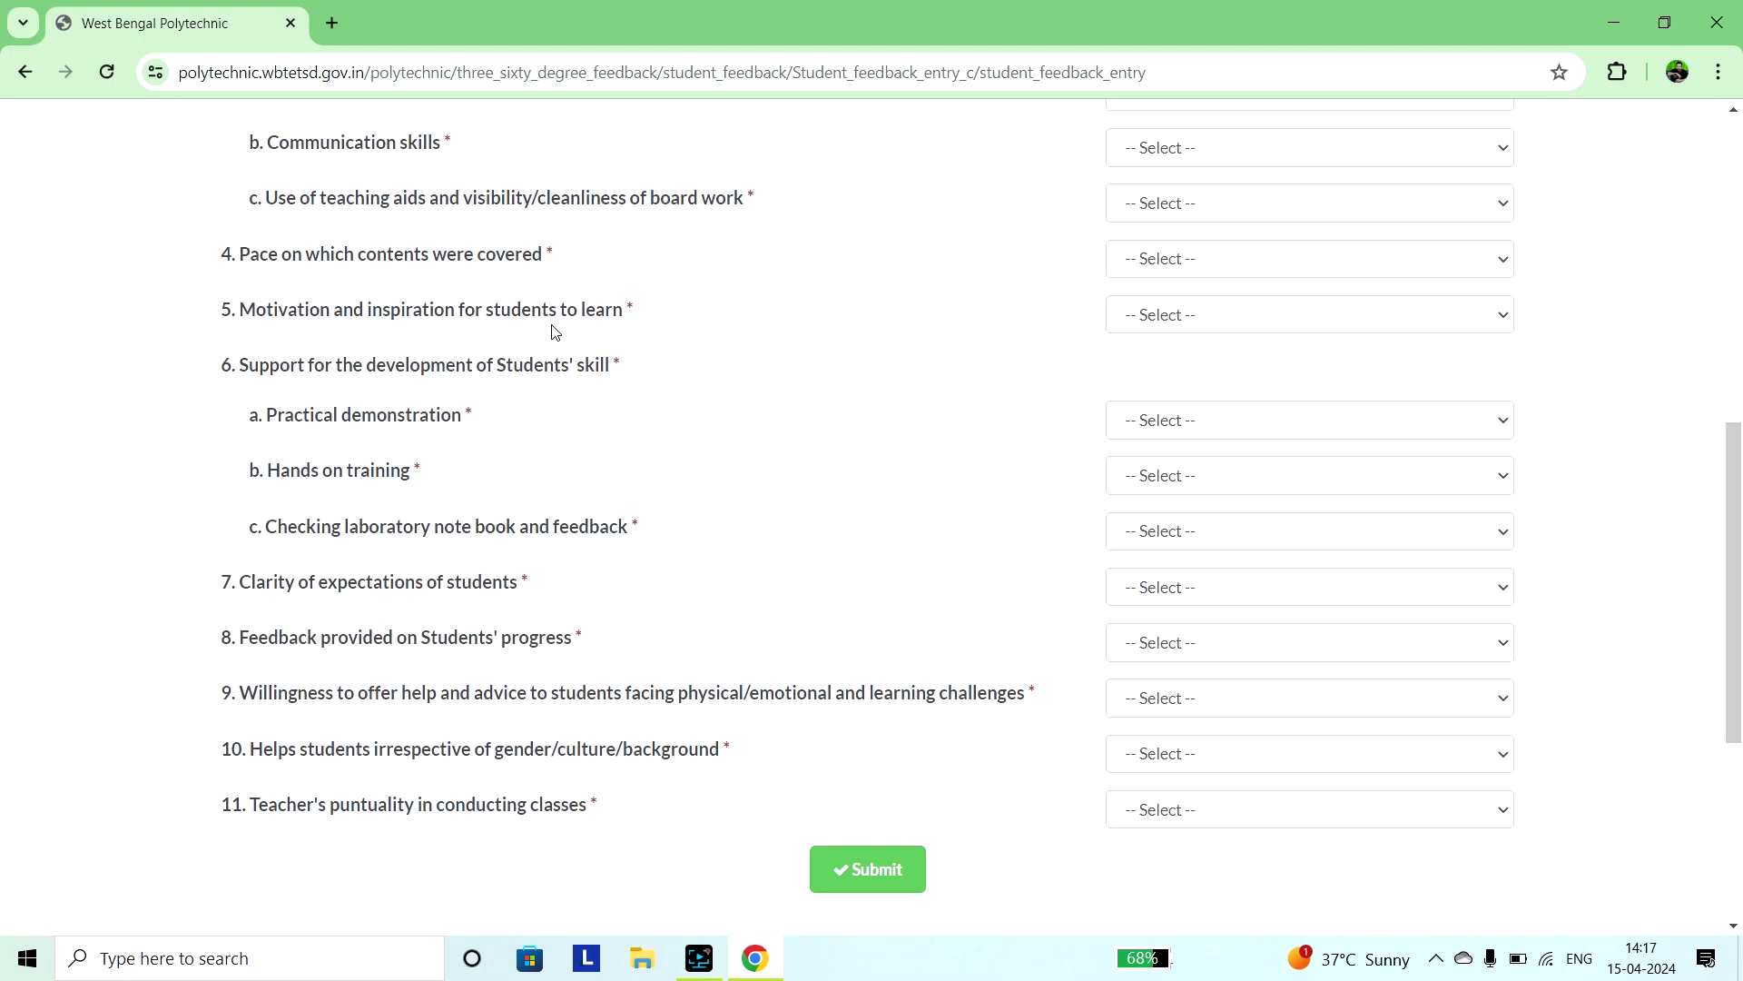
scroll(556, 332, "down", 1)
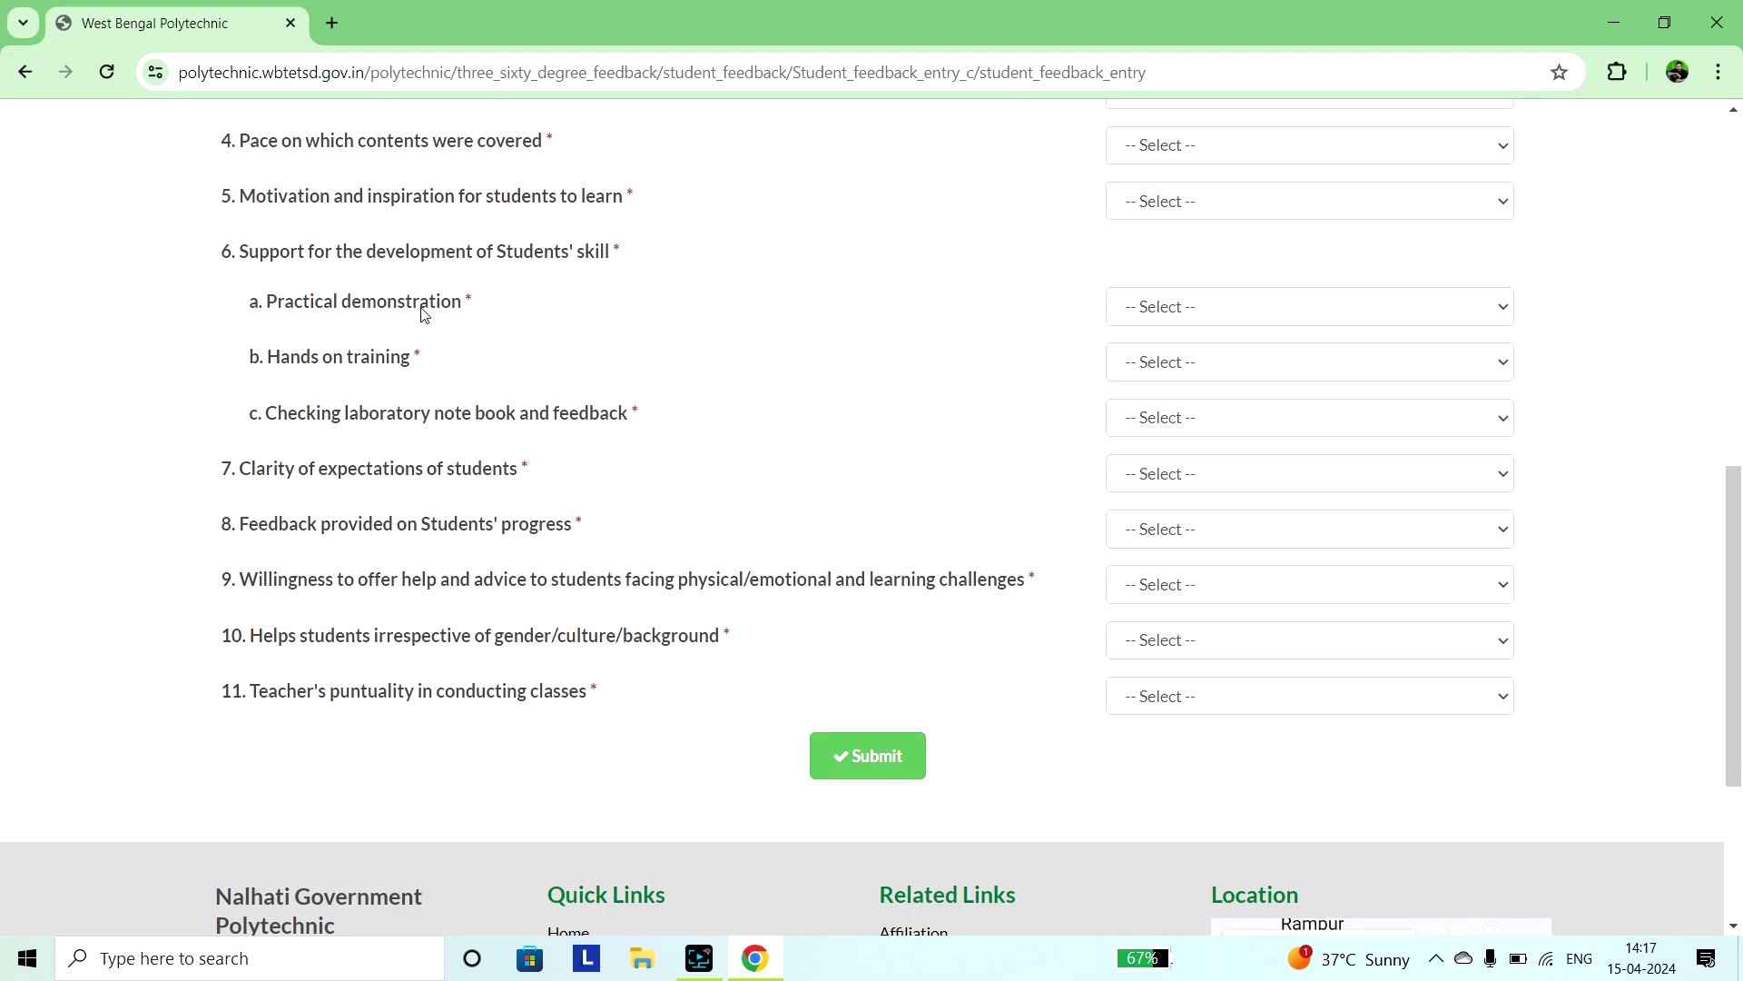
scroll(422, 314, "down", 1)
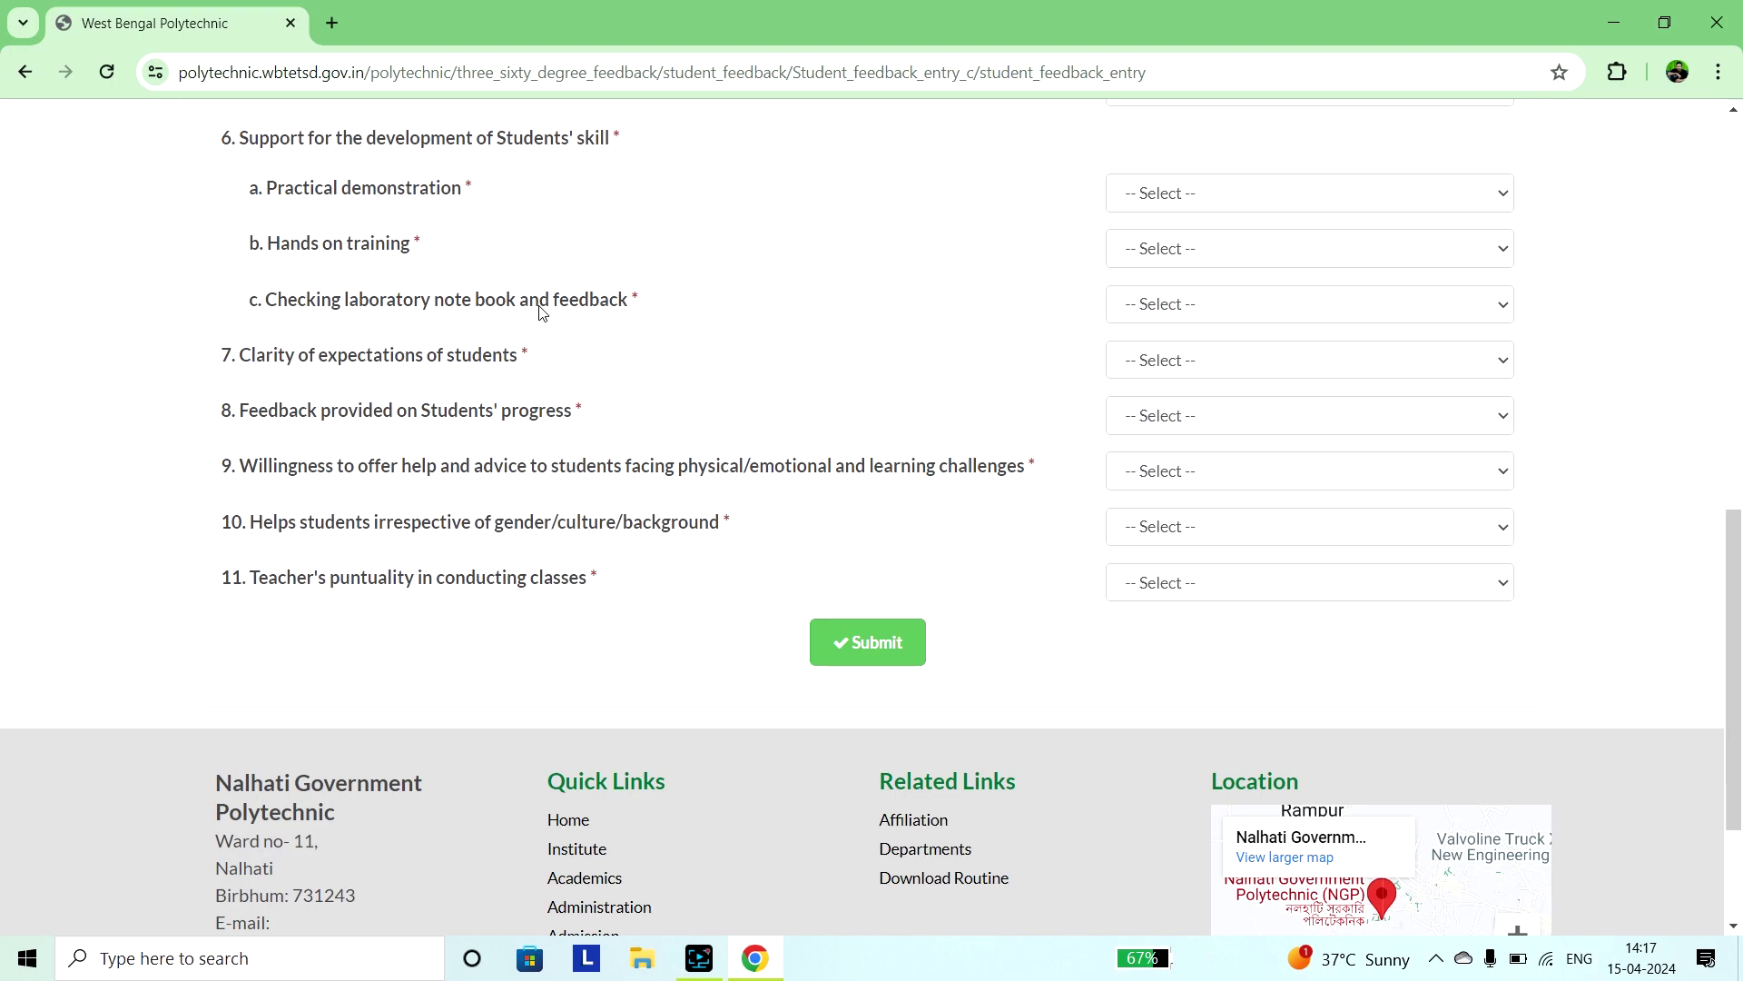
scroll(542, 311, "down", 1)
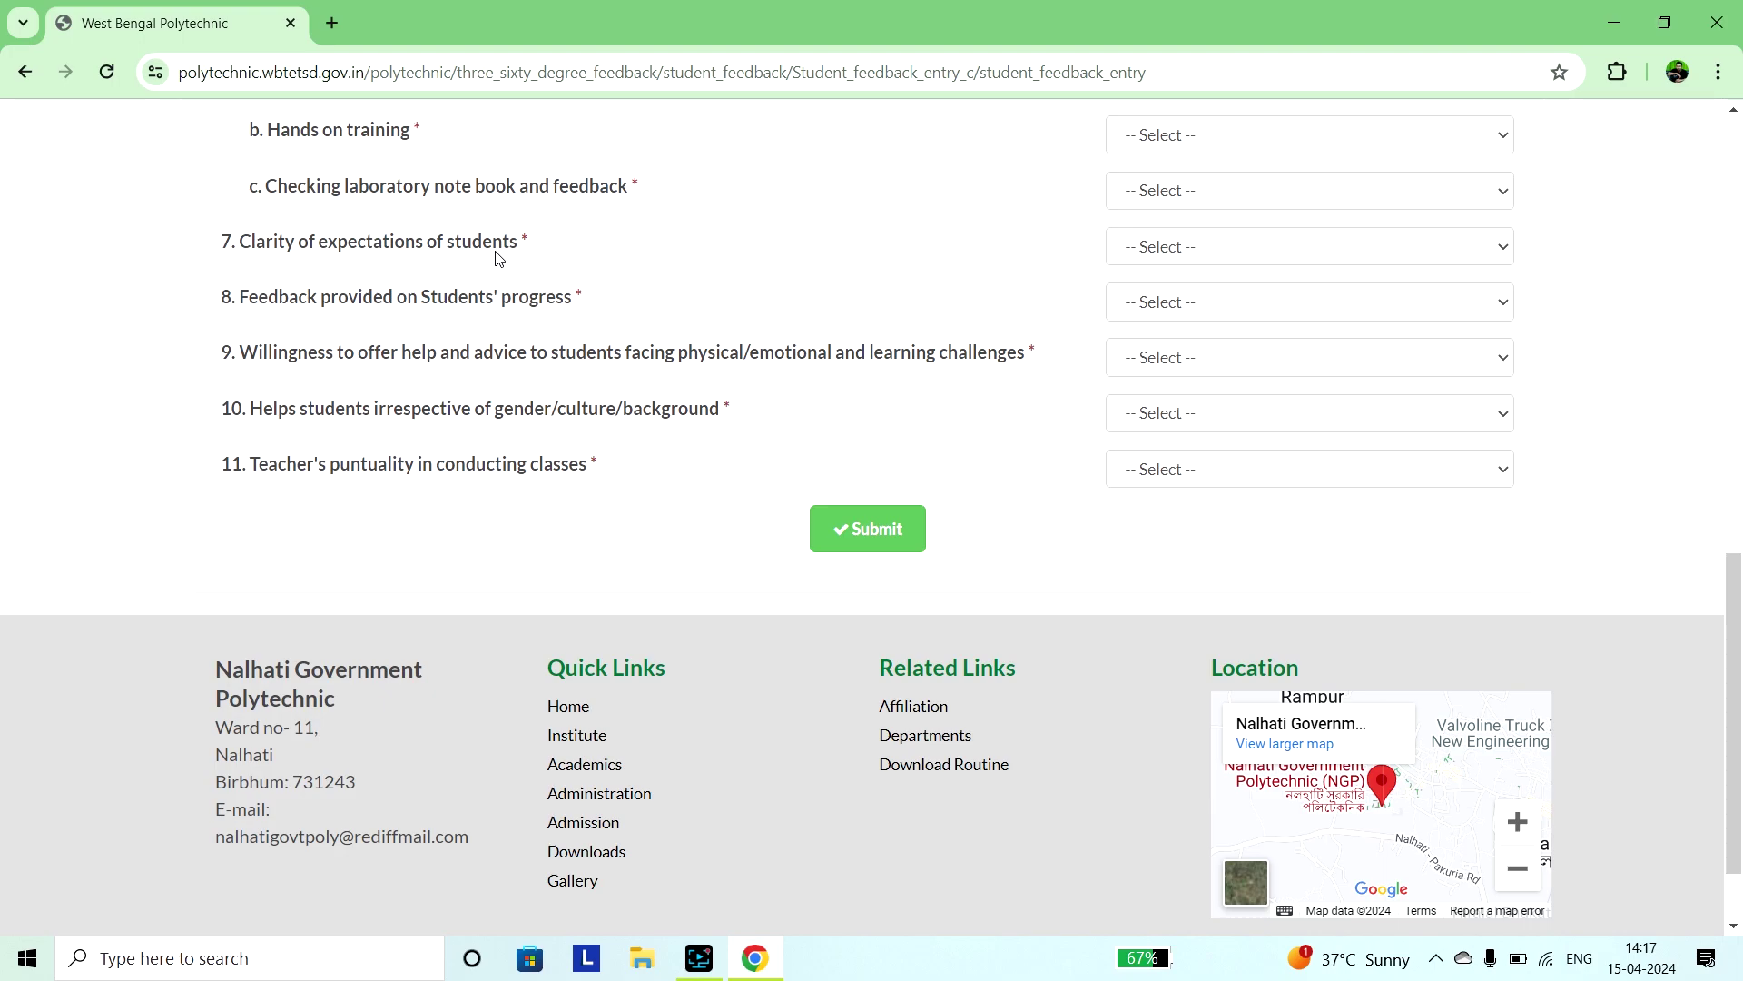
scroll(499, 258, "down", 1)
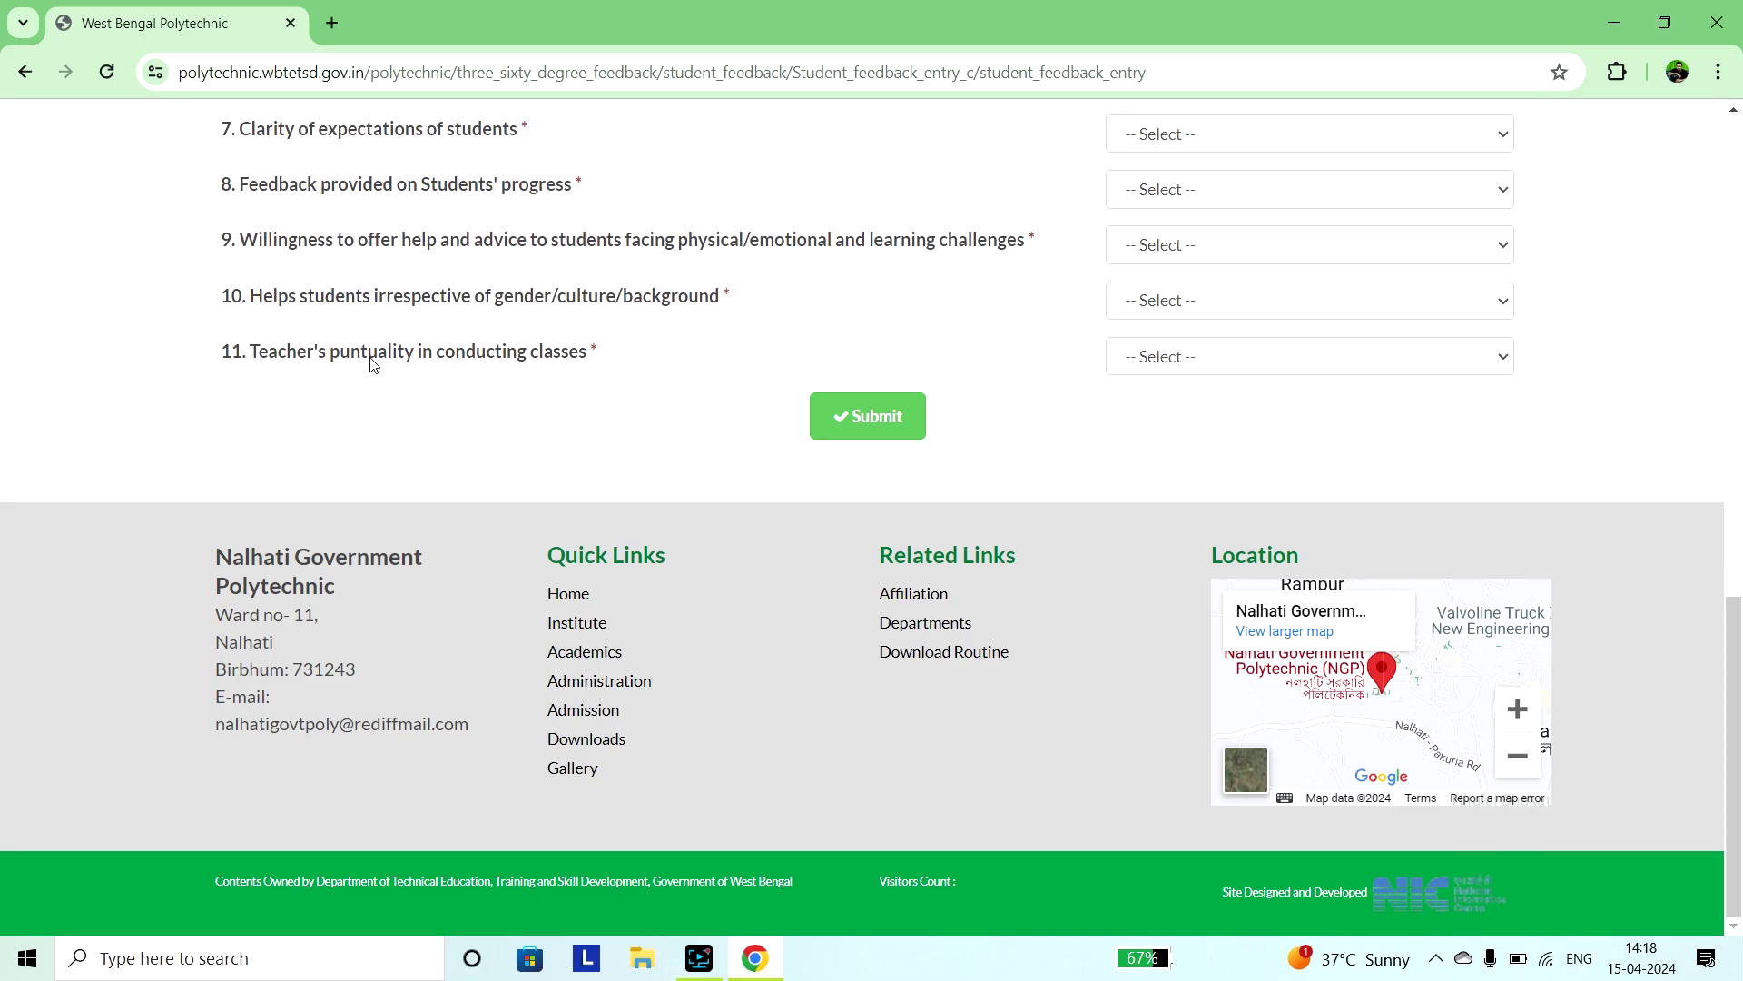
scroll(536, 343, "up", 5)
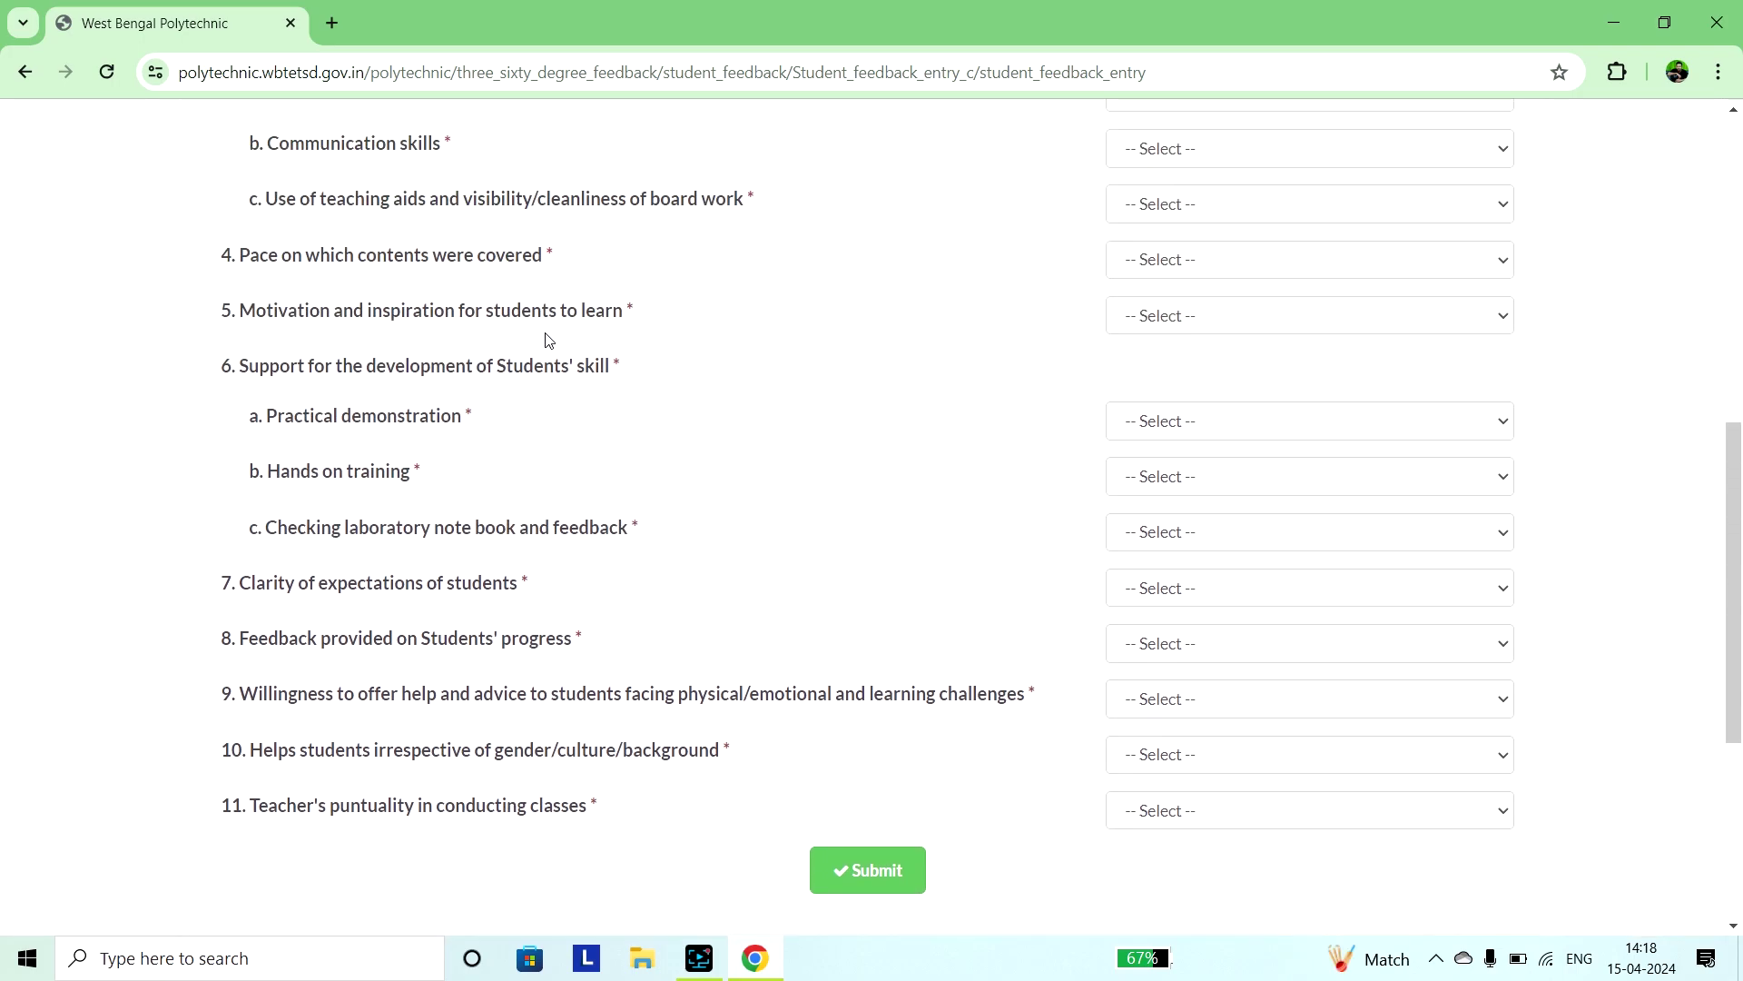
scroll(548, 340, "up", 4)
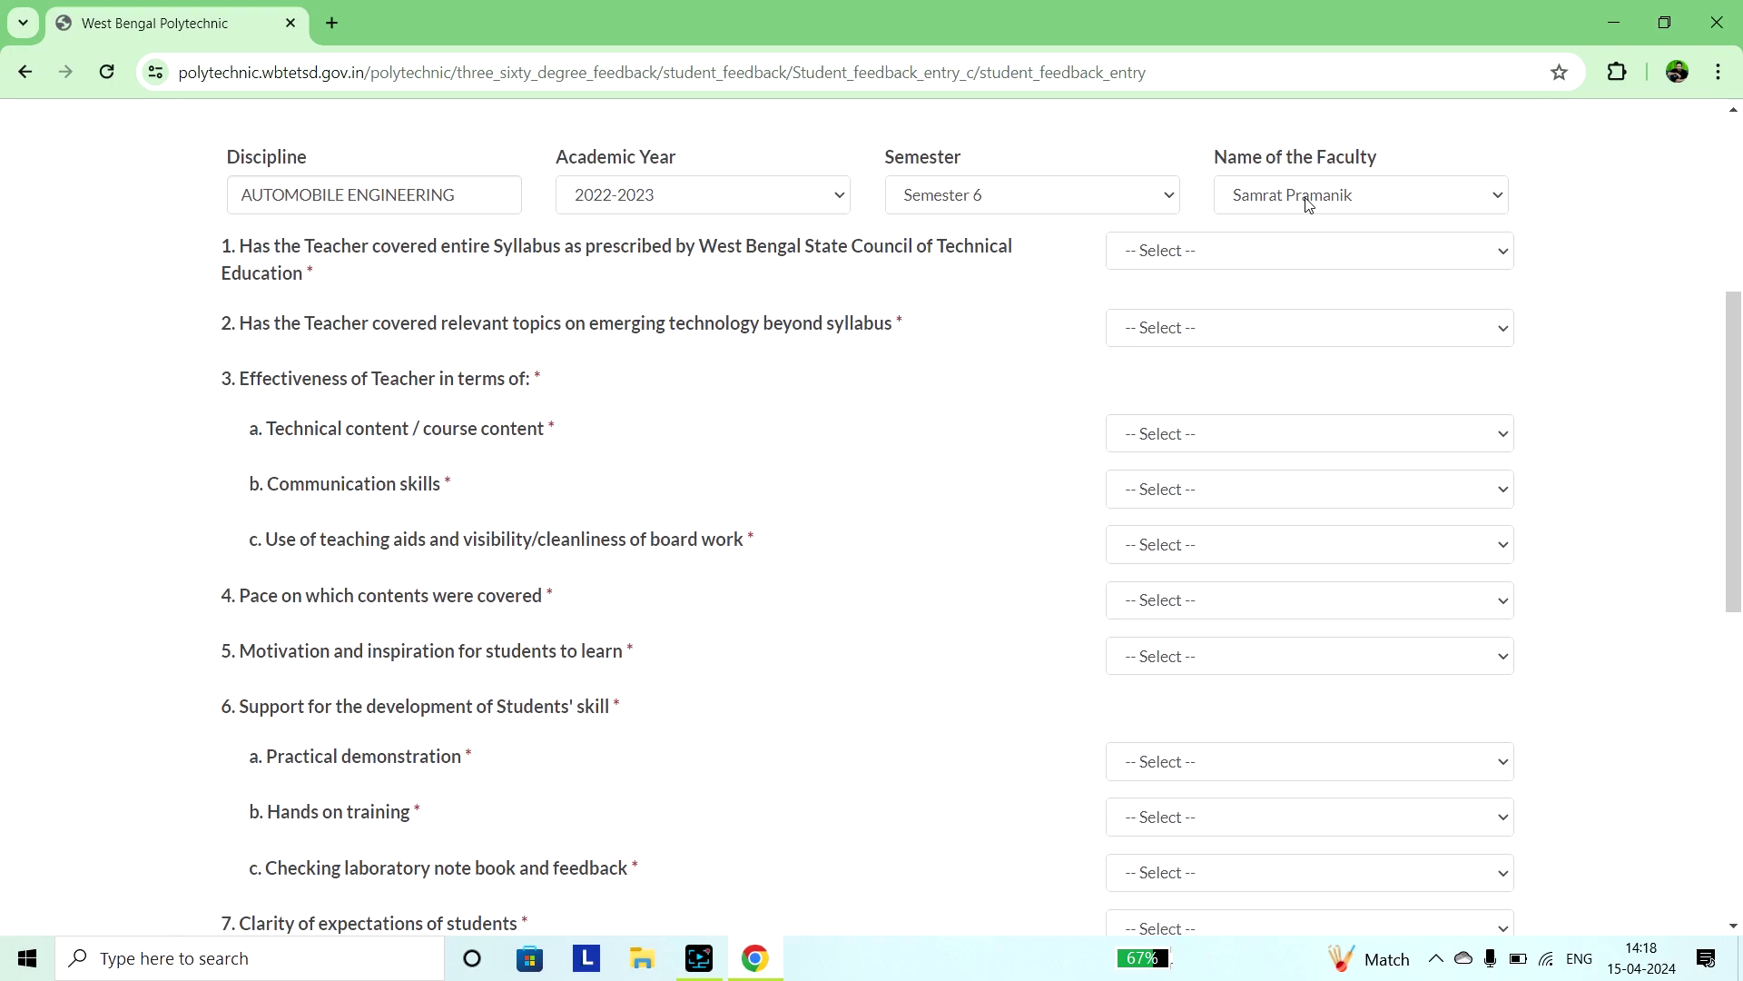
scroll(1259, 241, "down", 5)
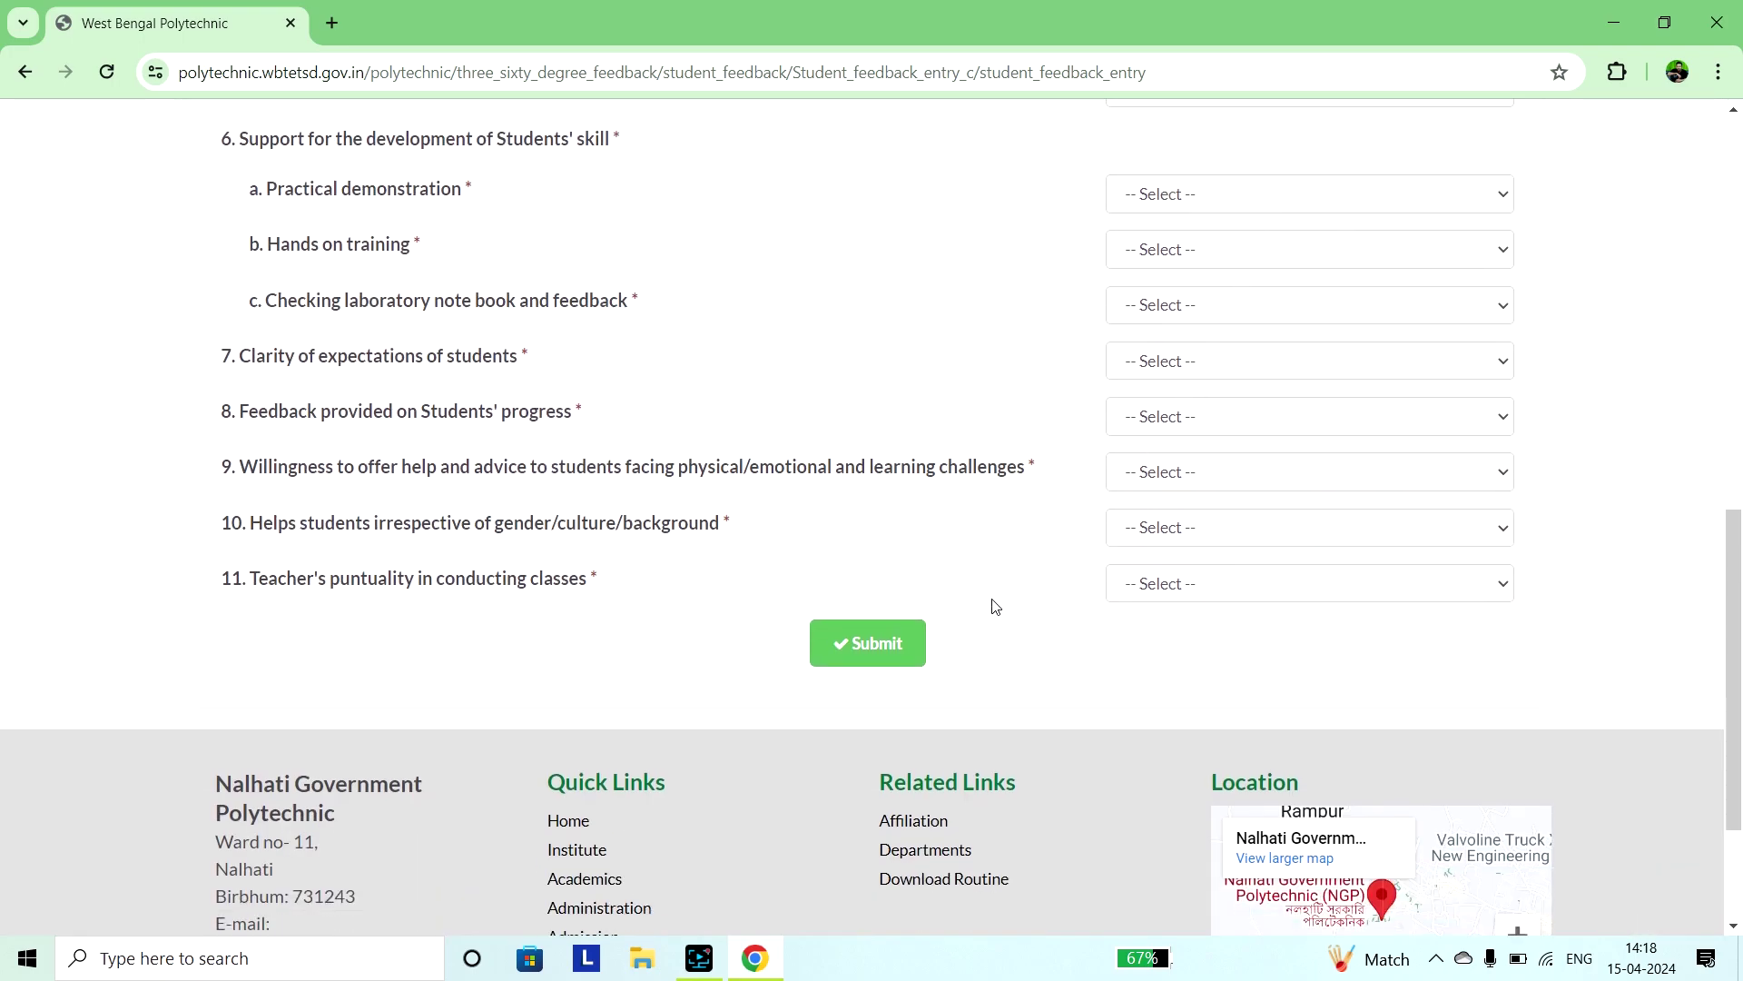